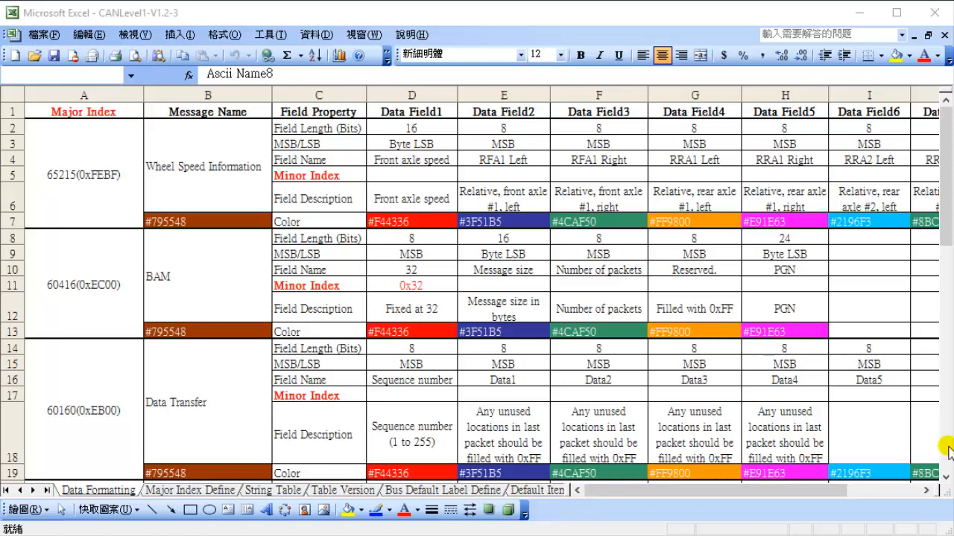
- Examine the Default Item ReDefine and Data Formatting sheets of the CANLevel1-V1.2-3 workbook
{"action": "left_click", "coordinate": [547, 490]}
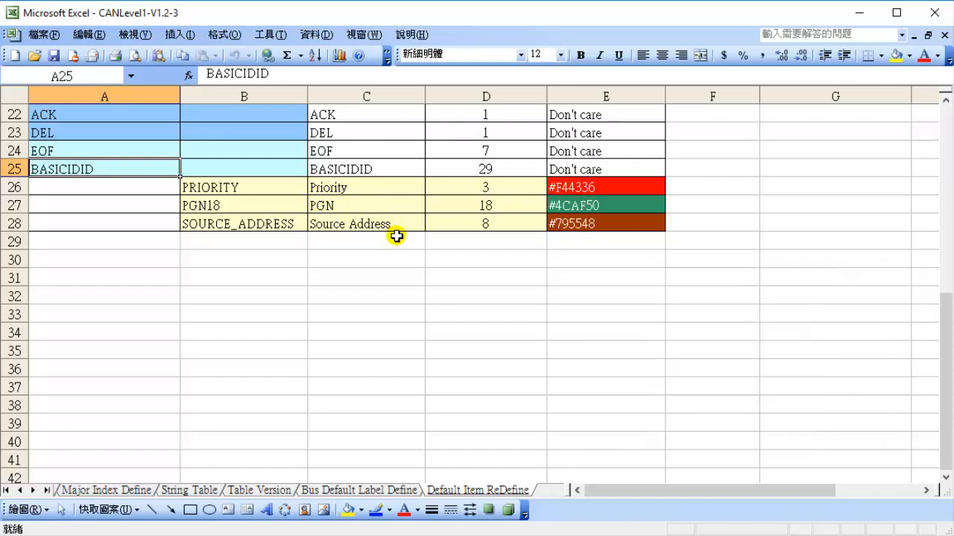
{"action": "left_click", "coordinate": [20, 490]}
{"action": "left_click", "coordinate": [97, 490]}
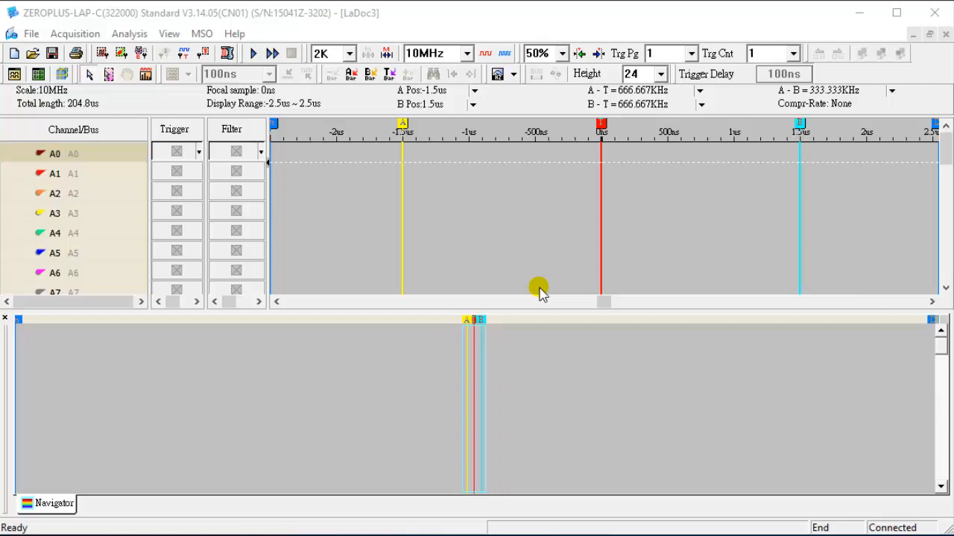
- Switch to the ZEROPLUS logic analyzer and check the port trigger voltages in the trigger properties
{"action": "left_click", "coordinate": [84, 35]}
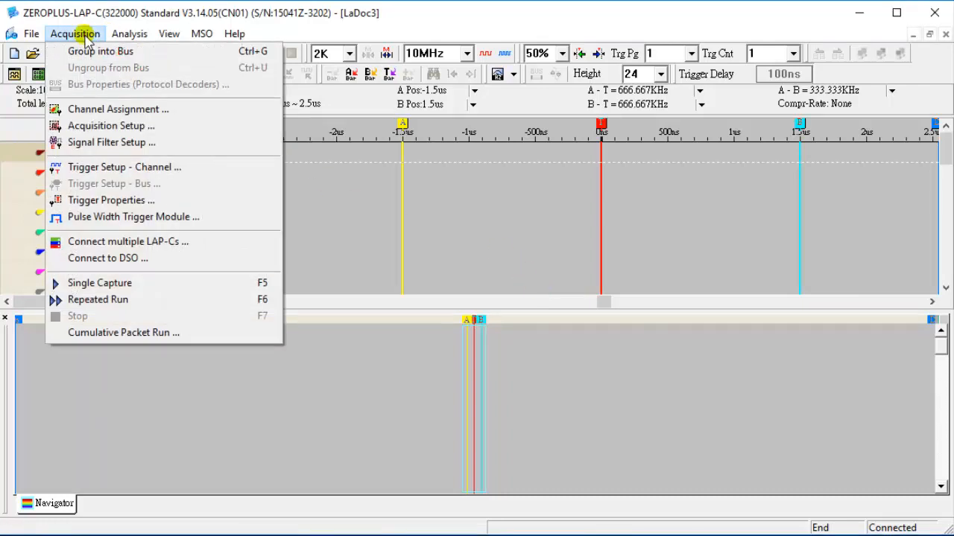
{"action": "left_click", "coordinate": [158, 200]}
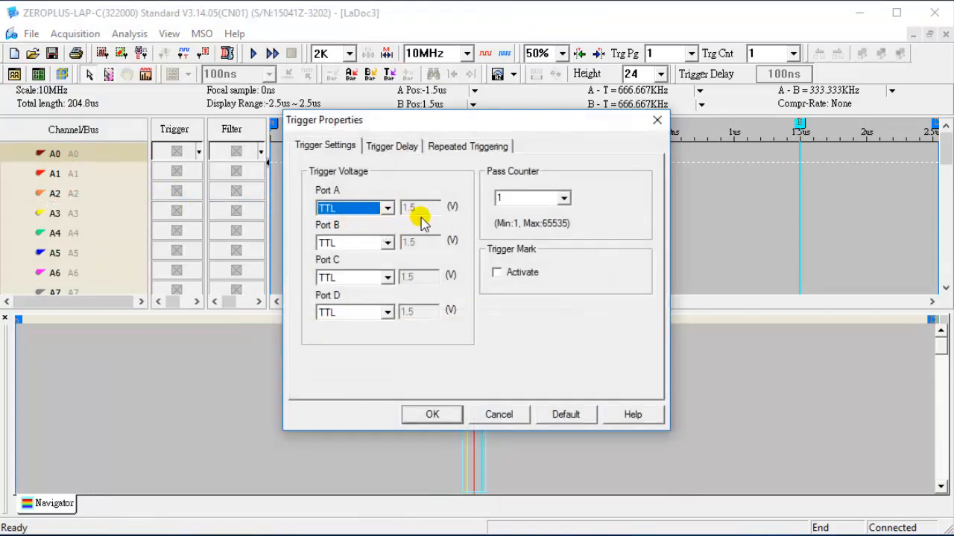
{"action": "left_click", "coordinate": [458, 416]}
- Set the capture memory depth to 512K and the trigger position to 10%
{"action": "left_click", "coordinate": [348, 54]}
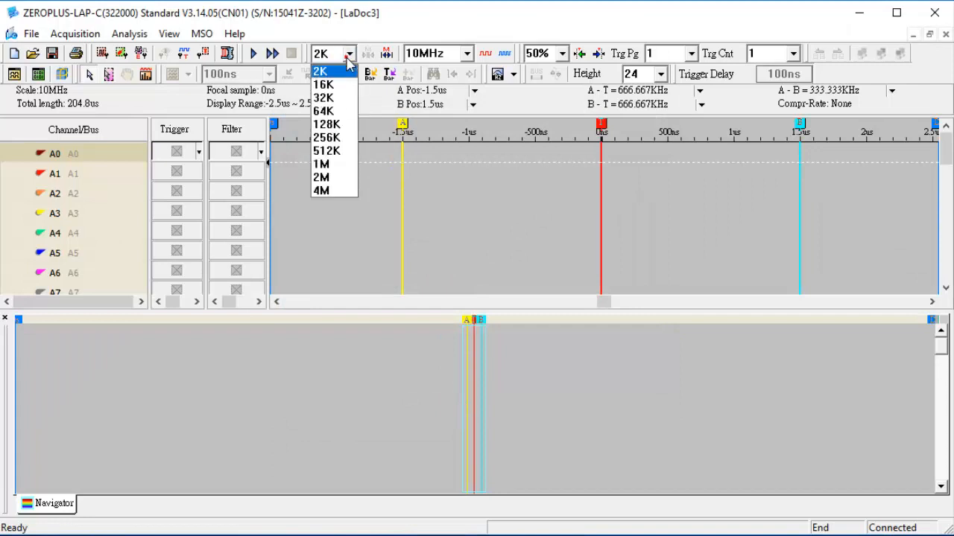
{"action": "left_click", "coordinate": [332, 151]}
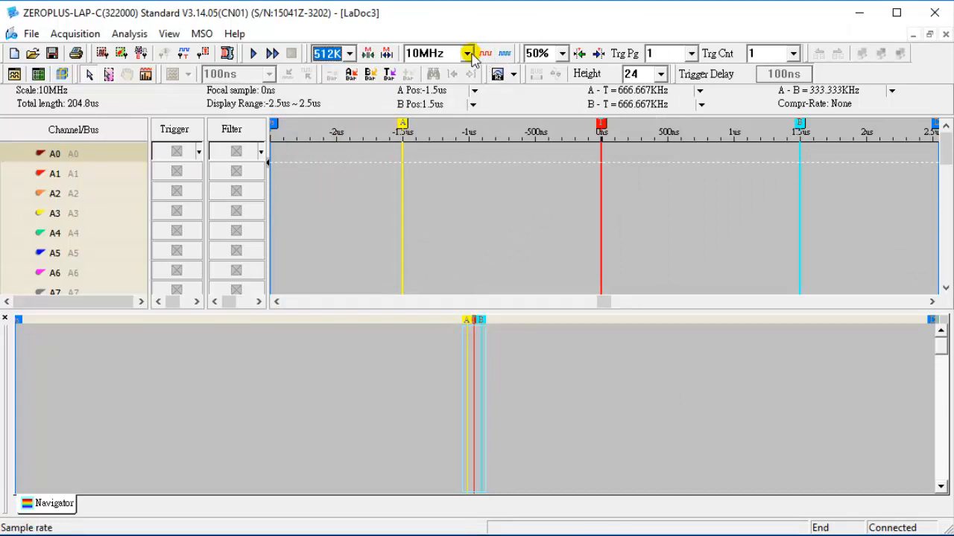
{"action": "left_click", "coordinate": [563, 54]}
{"action": "left_click", "coordinate": [549, 85]}
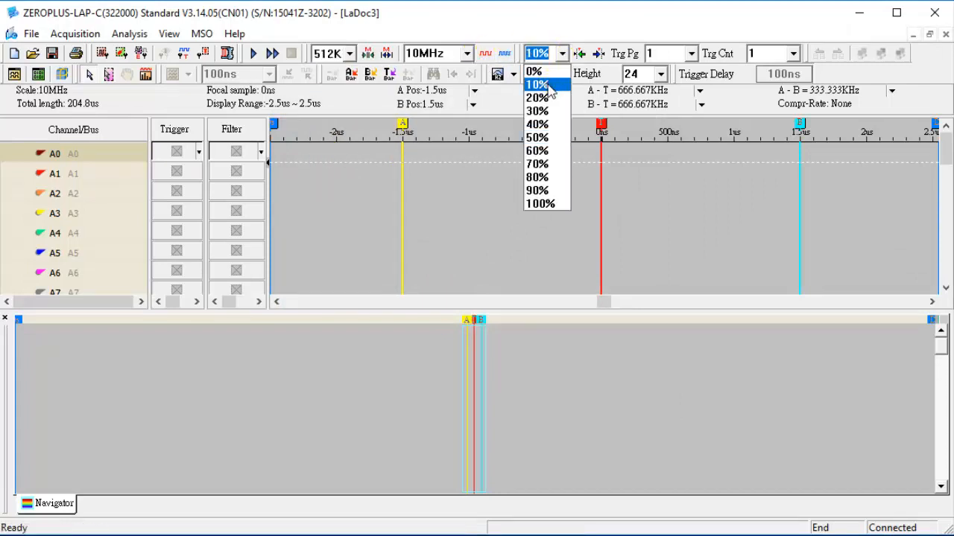
{"action": "left_click", "coordinate": [549, 87]}
- Set a rising-edge trigger on channel A0 and run a single capture
{"action": "left_click", "coordinate": [182, 153]}
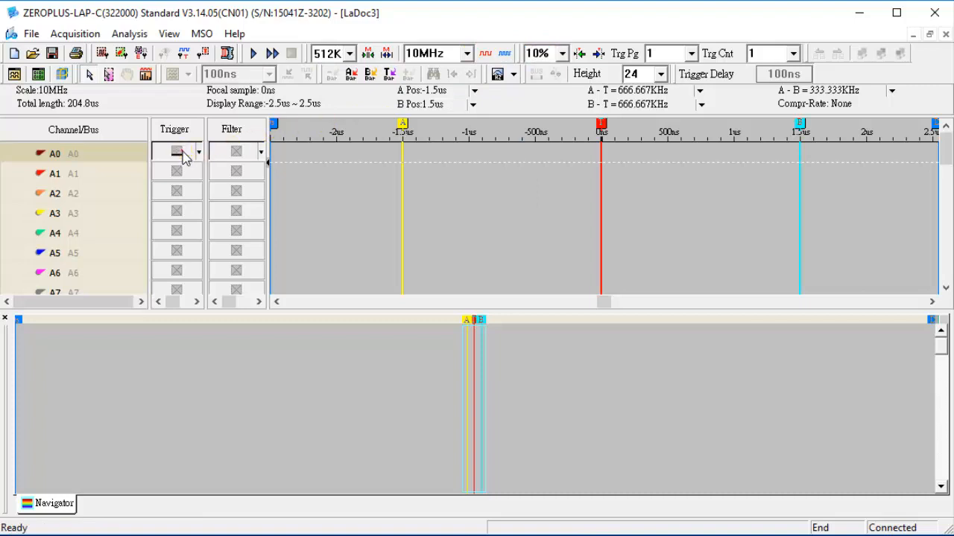
{"action": "left_click", "coordinate": [253, 54]}
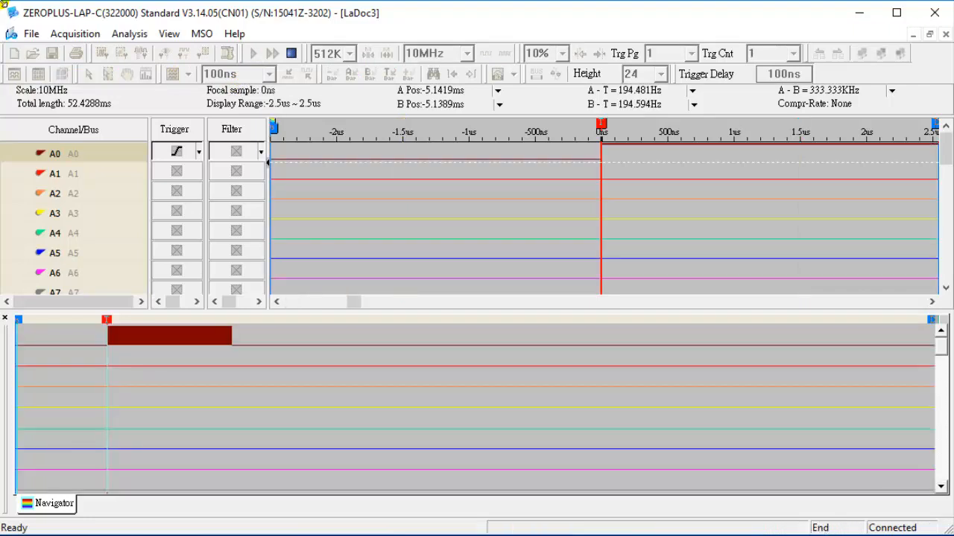
- Group channel A0 into a bus and select the ZEROPLUS LA CAN 2.0B MODULE V1.37.05(CN01) protocol decoder for it
{"action": "right_click", "coordinate": [112, 160]}
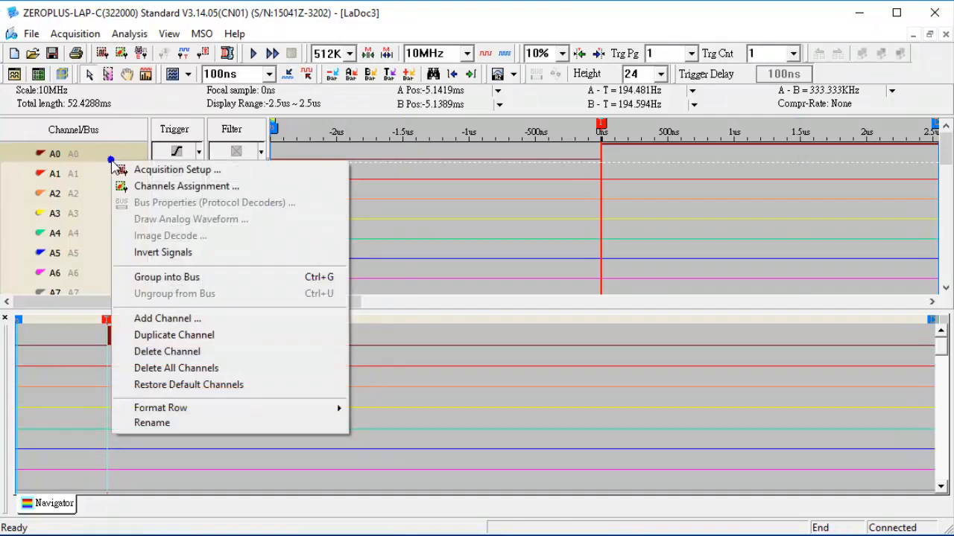
{"action": "left_click", "coordinate": [217, 276]}
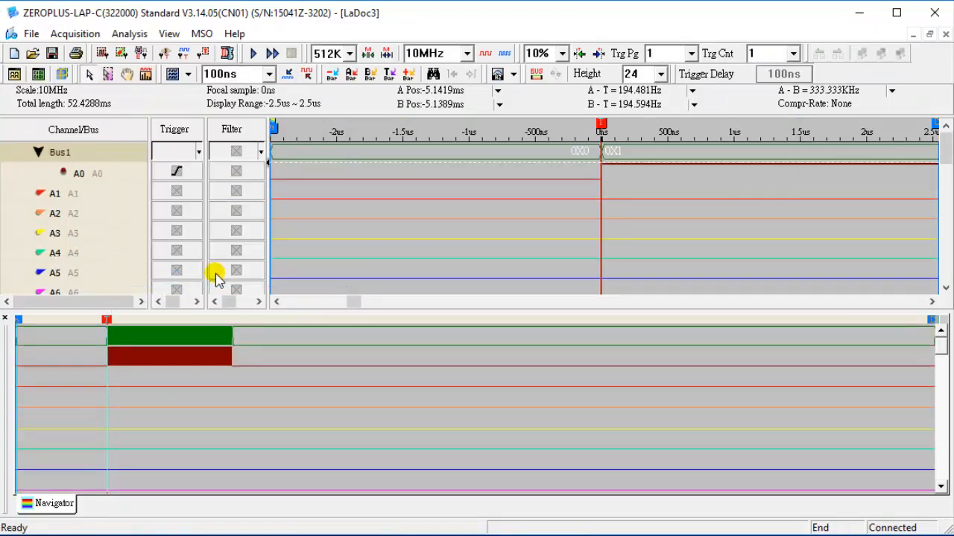
{"action": "right_click", "coordinate": [113, 154]}
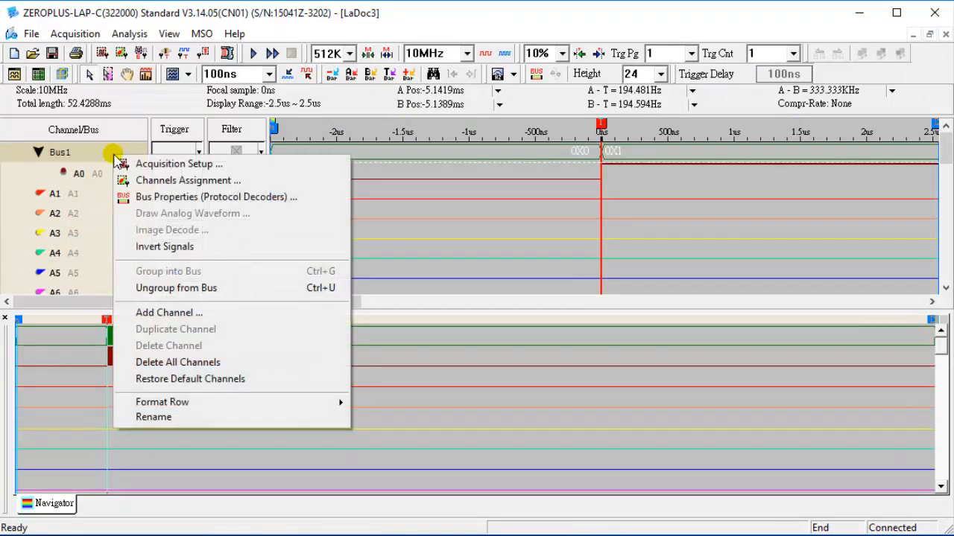
{"action": "left_click", "coordinate": [168, 197]}
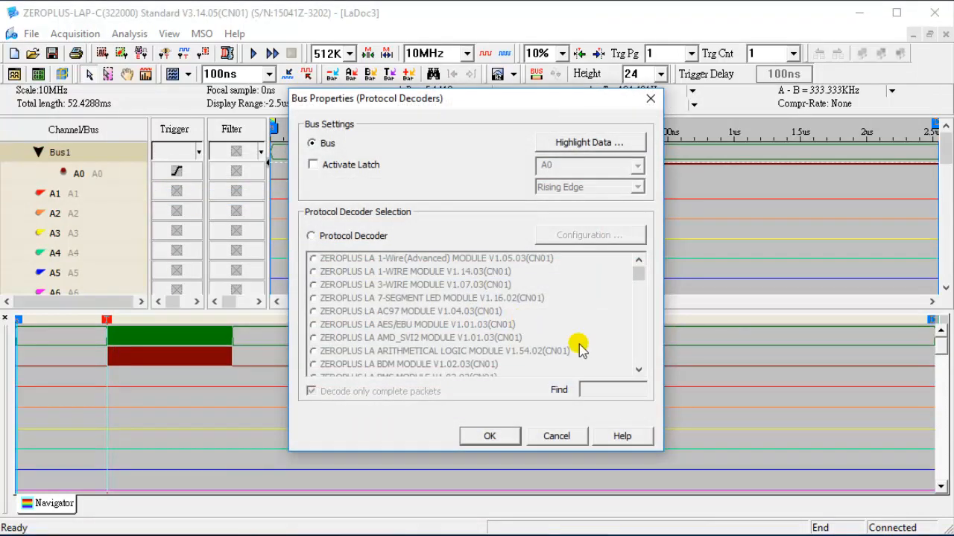
{"action": "left_click", "coordinate": [373, 240]}
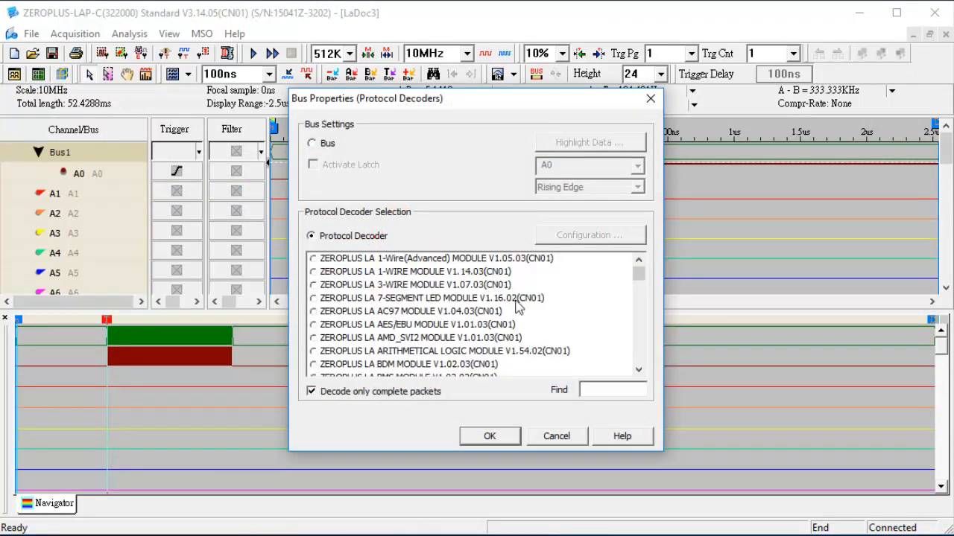
{"action": "left_click", "coordinate": [605, 390]}
{"action": "type", "text": "can"}
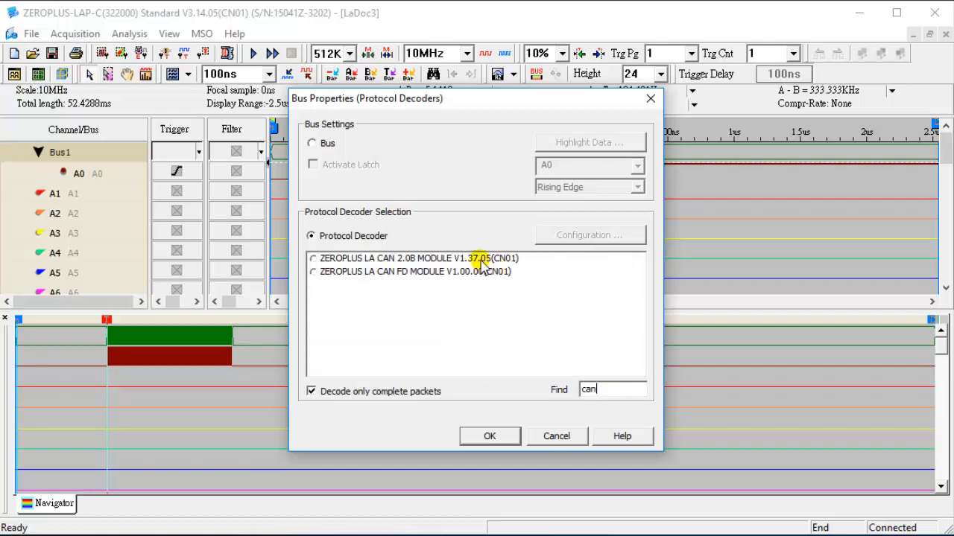
{"action": "left_click", "coordinate": [482, 259]}
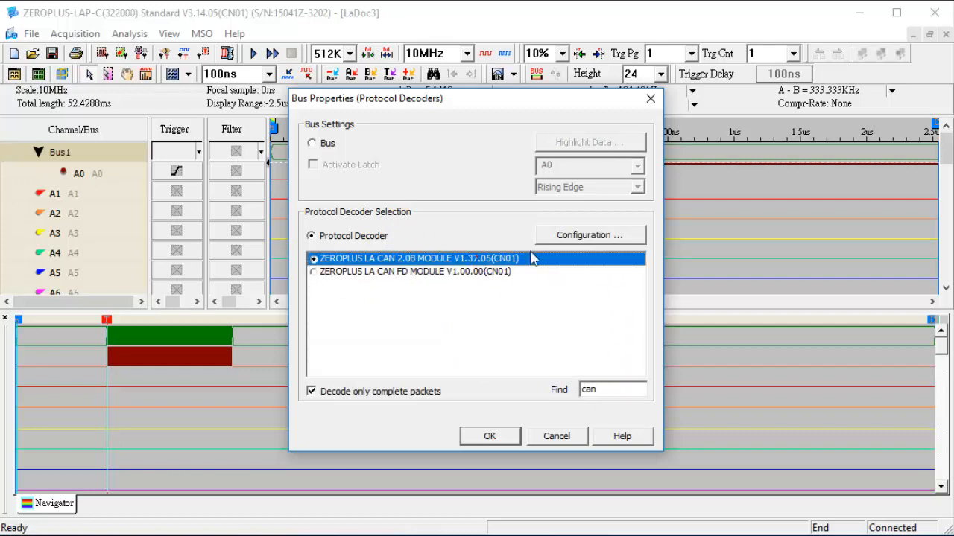
- Configure the CAN 2.0B decoder with baud rate 100000, Data Reverse Decoding and combined Basic ID and ID, and apply it to Bus1
{"action": "left_click", "coordinate": [578, 235]}
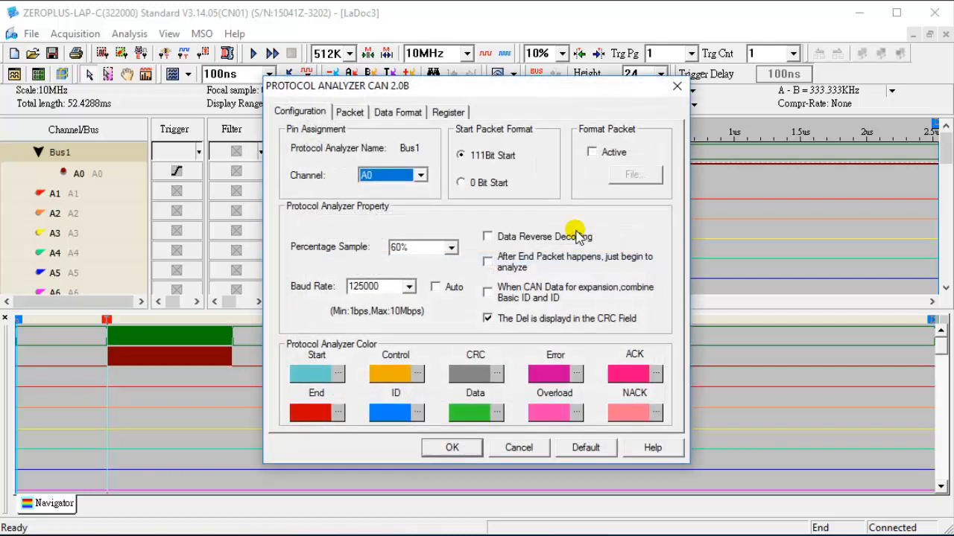
{"action": "left_click", "coordinate": [408, 287]}
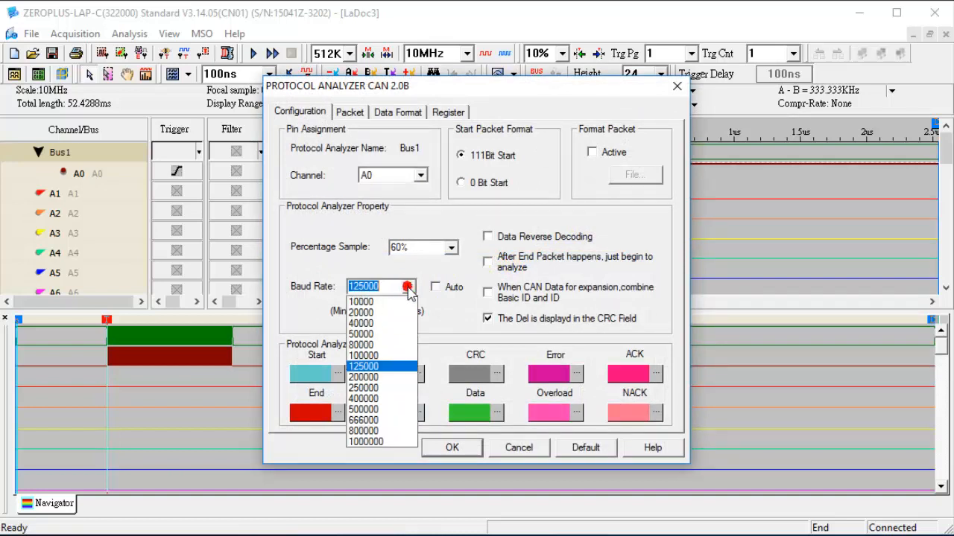
{"action": "left_click", "coordinate": [397, 357]}
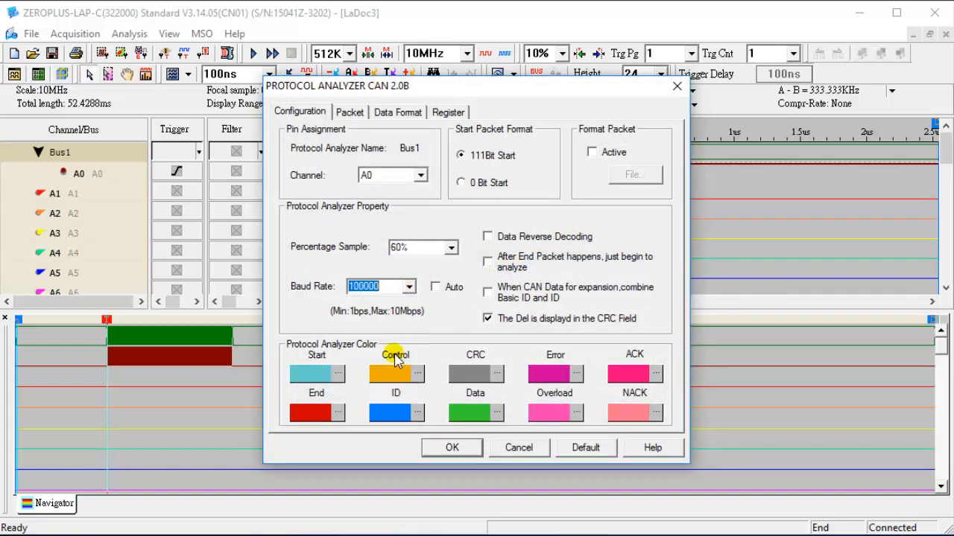
{"action": "left_click", "coordinate": [488, 239]}
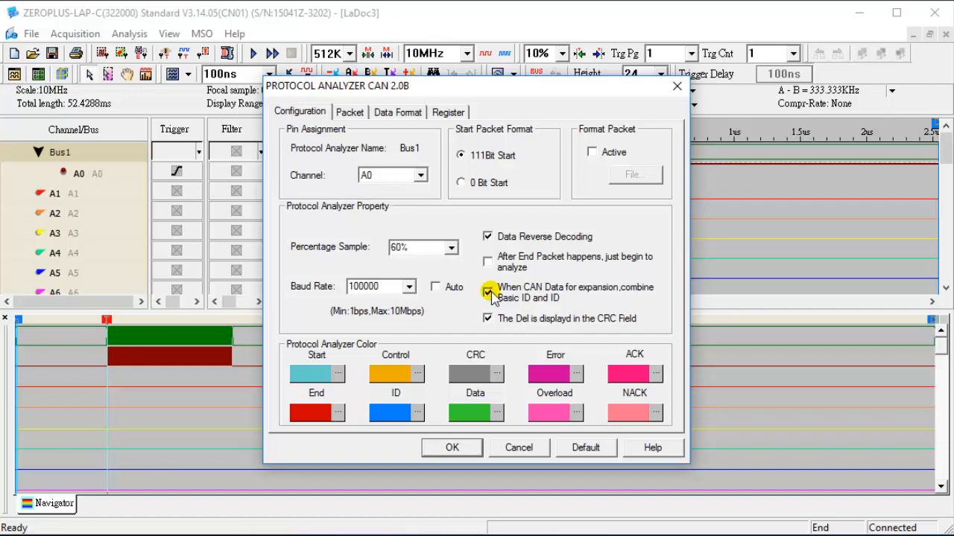
{"action": "left_click", "coordinate": [452, 447]}
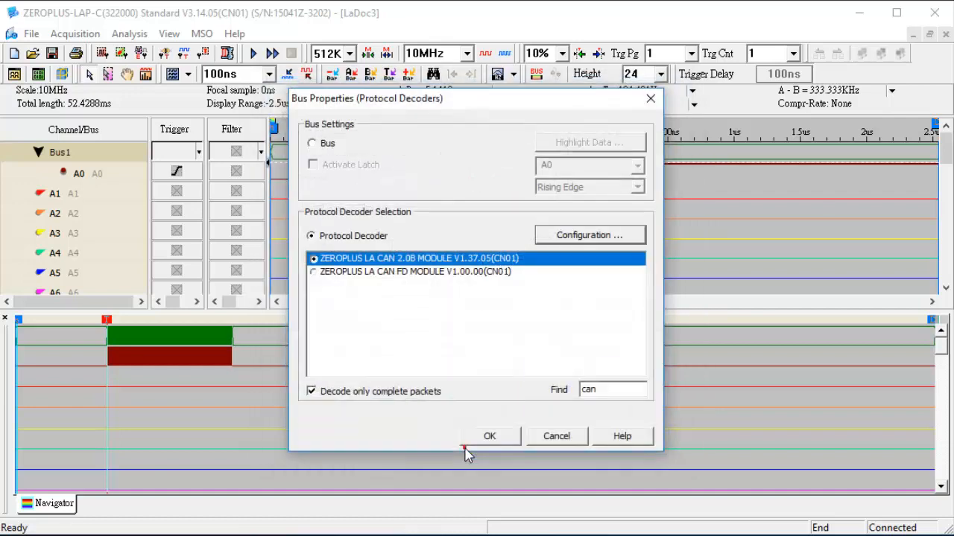
{"action": "left_click", "coordinate": [489, 437]}
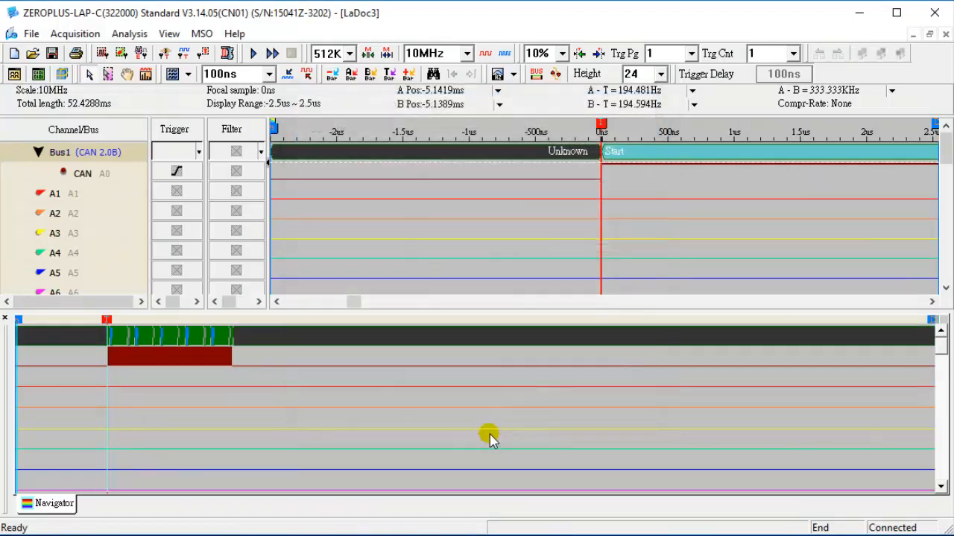
- Fit the entire capture into the waveform view and display the Bus Packet List
{"action": "left_click", "coordinate": [174, 74]}
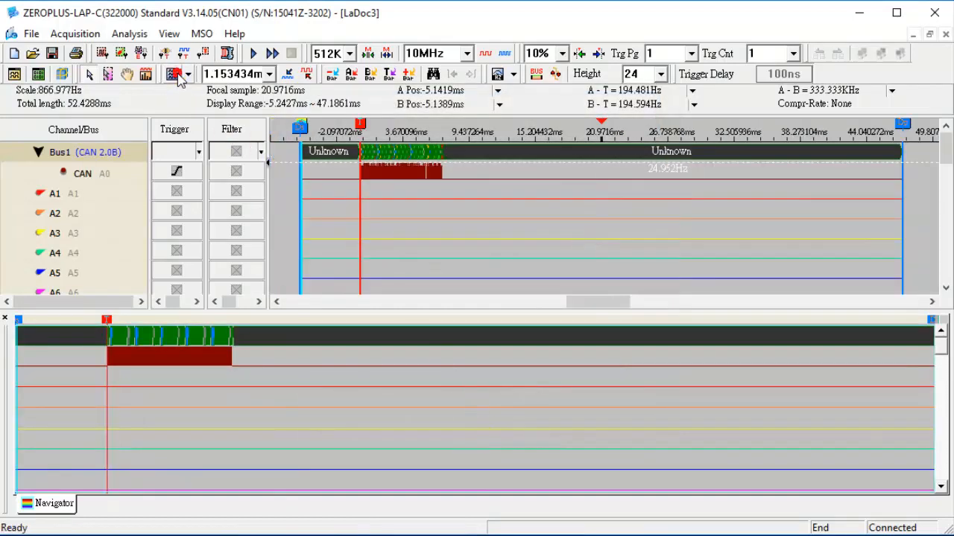
{"action": "left_click", "coordinate": [59, 73]}
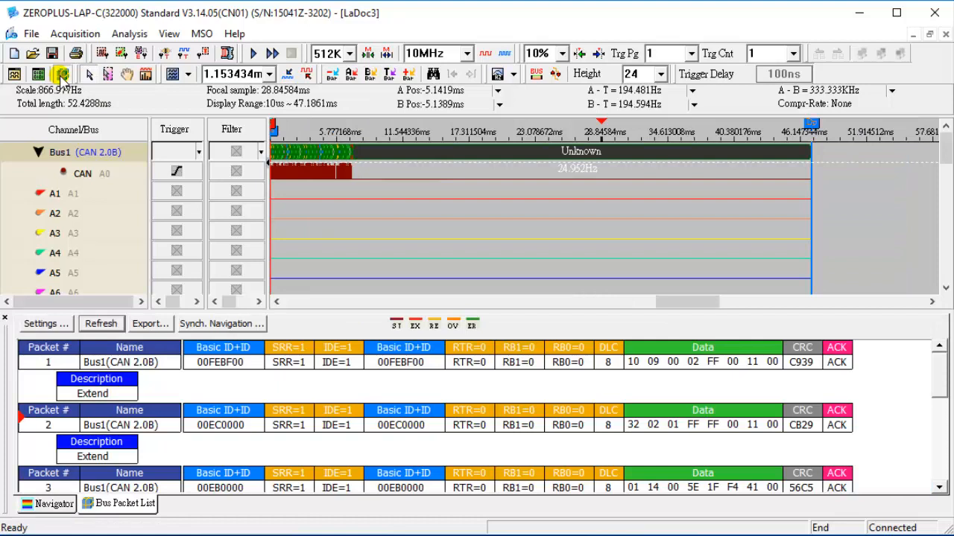
- Zoom the waveform in on the Basic ID+ID fields at the start of the first decoded CAN packet
{"action": "left_click", "coordinate": [108, 74]}
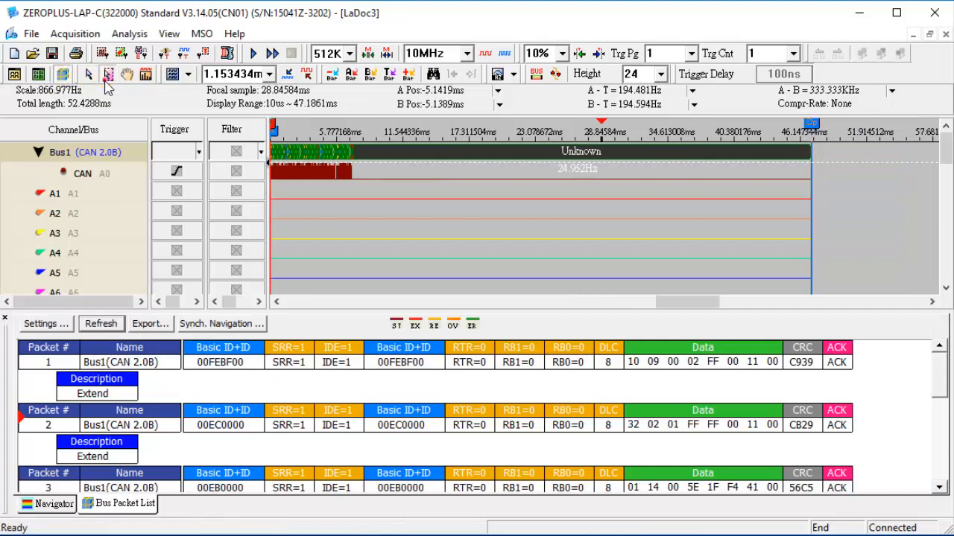
{"action": "left_click", "coordinate": [335, 168]}
{"action": "left_click", "coordinate": [571, 179]}
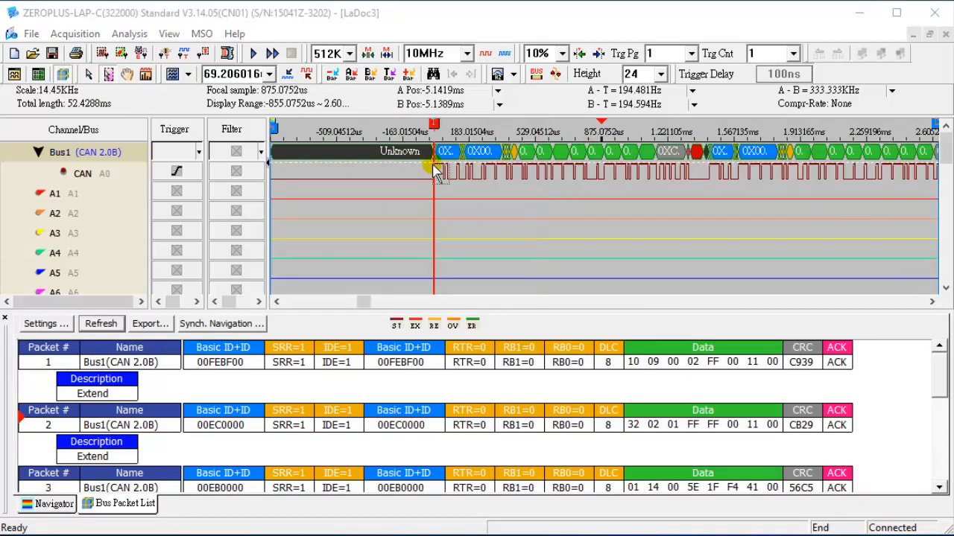
{"action": "left_click_drag", "start_coordinate": [436, 169], "coordinate": [564, 196]}
{"action": "left_click_drag", "start_coordinate": [375, 162], "coordinate": [708, 220]}
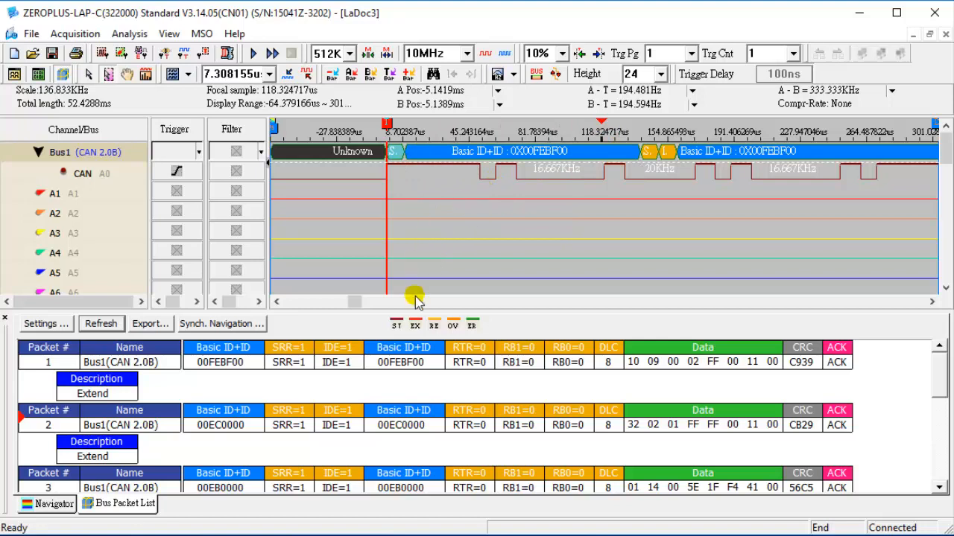
{"action": "left_click", "coordinate": [416, 377]}
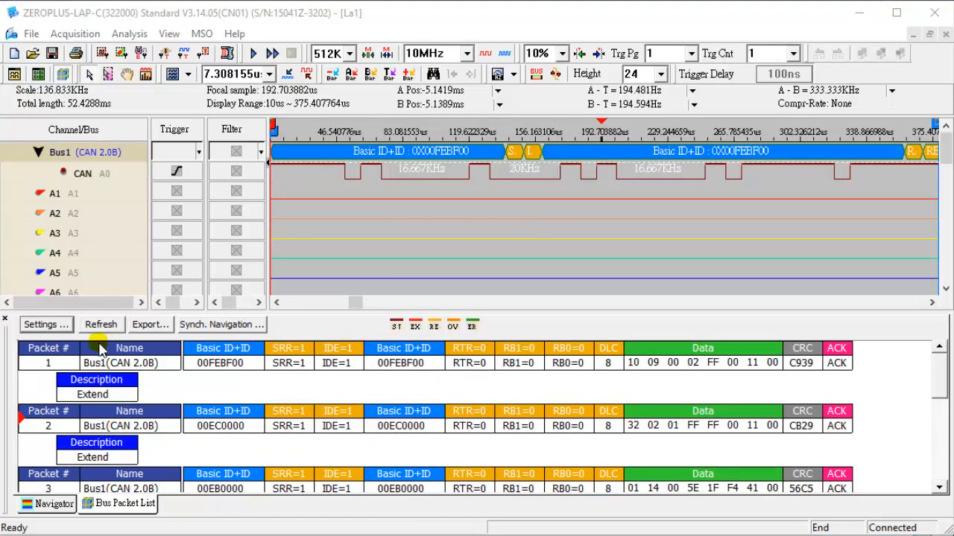
- Set the packet list's numeric base to Binary and consult the Default Item ReDefine sheet in Excel
{"action": "left_click", "coordinate": [46, 325]}
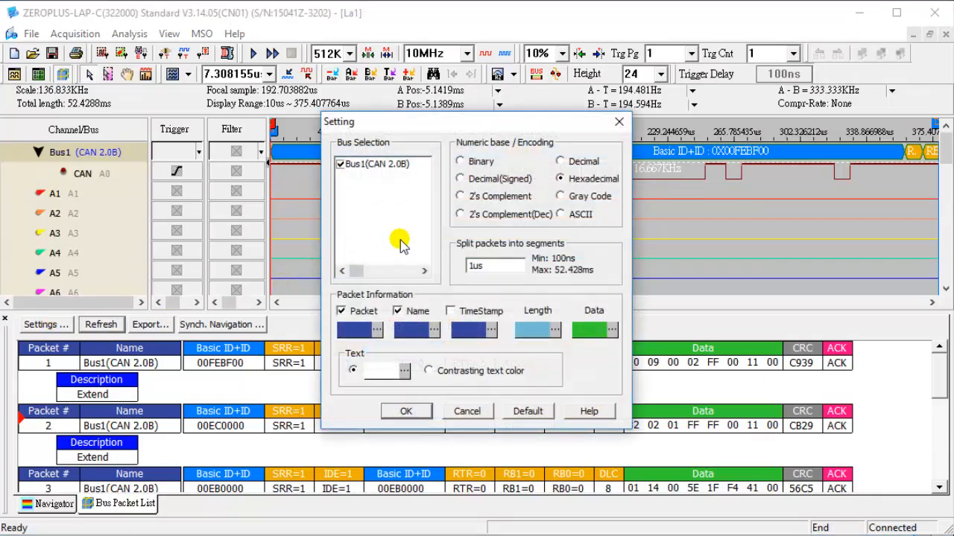
{"action": "left_click", "coordinate": [405, 411]}
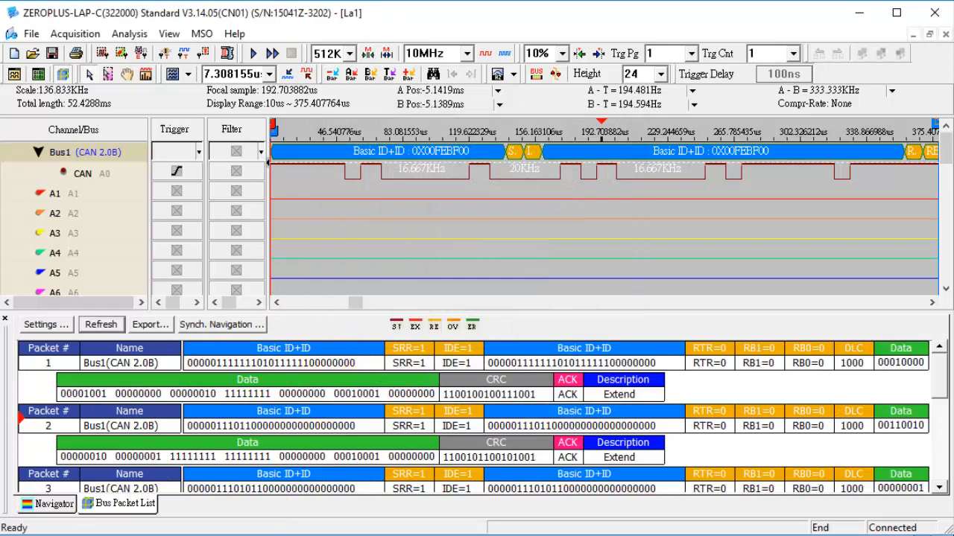
{"action": "left_click", "coordinate": [264, 535]}
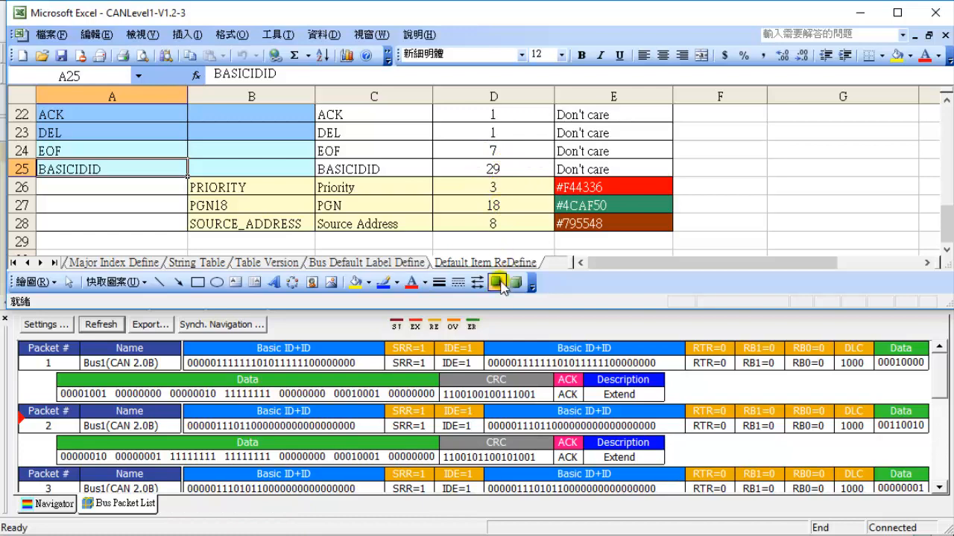
{"action": "left_click", "coordinate": [505, 321]}
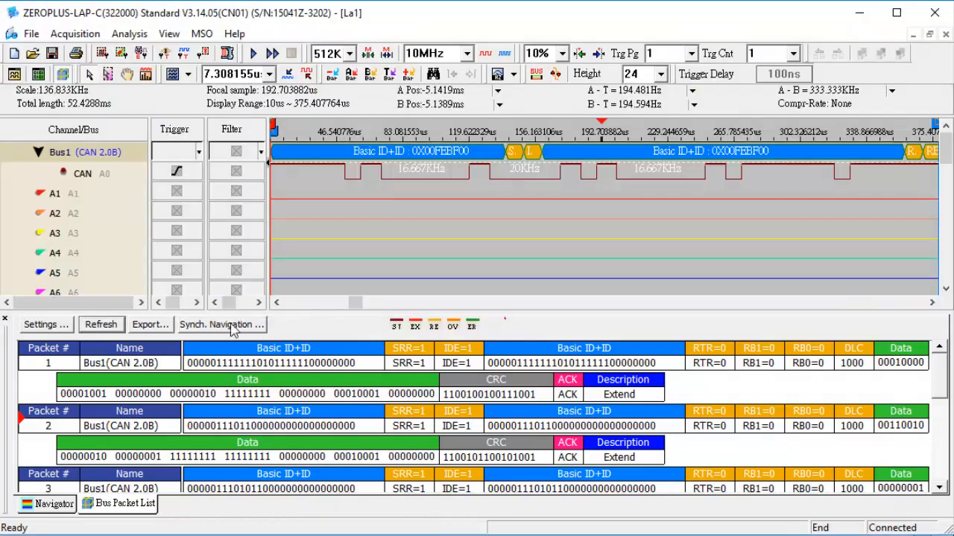
- Switch the packet list's numeric base back to Hexadecimal
{"action": "left_click", "coordinate": [45, 325]}
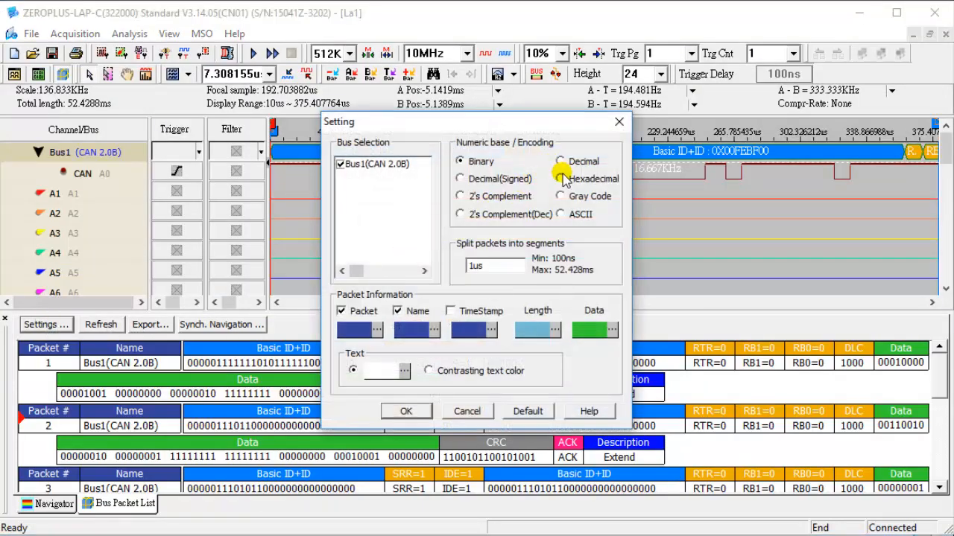
{"action": "left_click", "coordinate": [403, 411]}
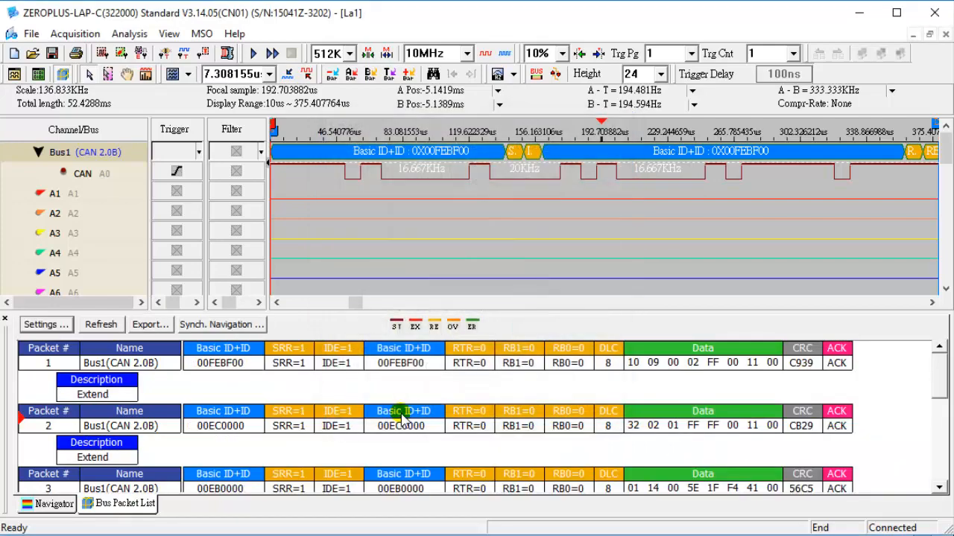
- Save the current capture as La1 in the CAN folder, keeping the Logic Analyzer LAP-C file type
{"action": "left_click", "coordinate": [32, 34]}
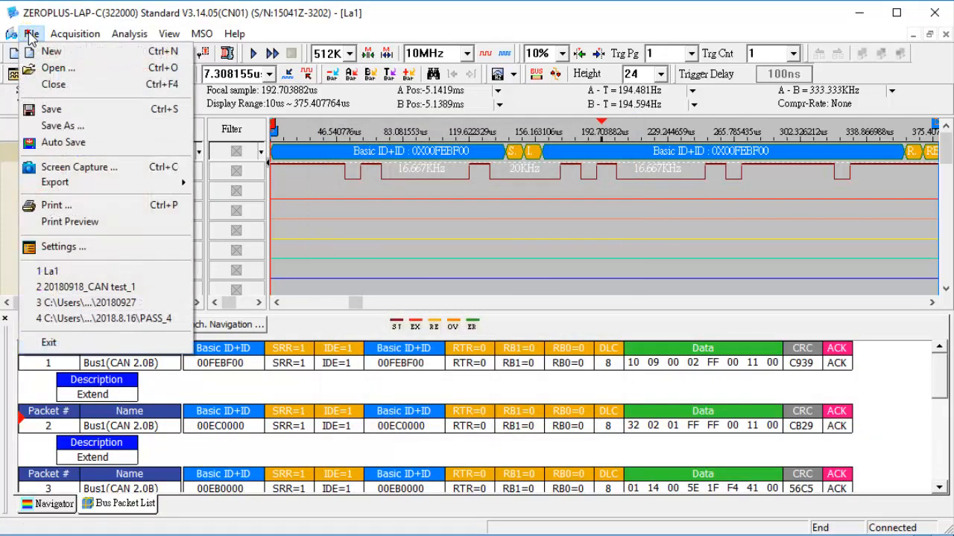
{"action": "left_click", "coordinate": [99, 127]}
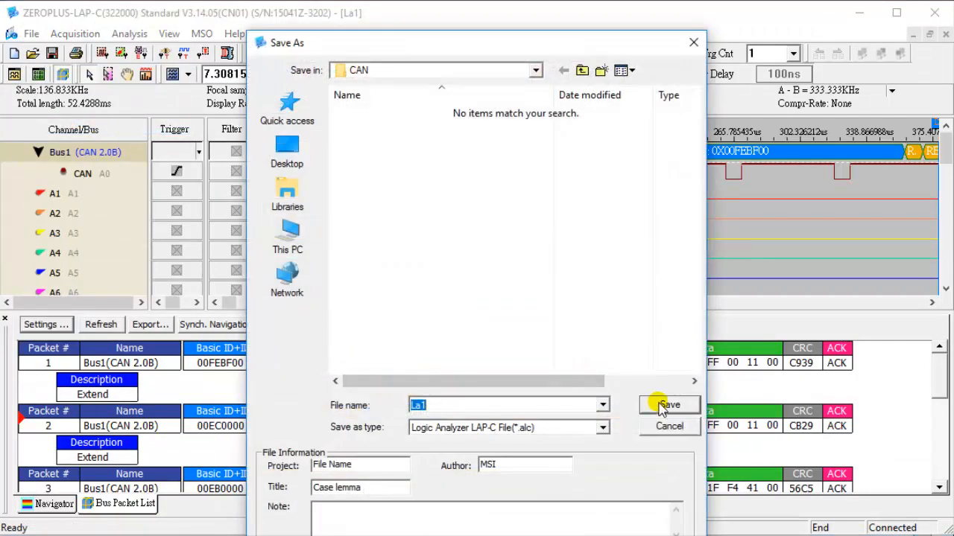
{"action": "left_click", "coordinate": [669, 404]}
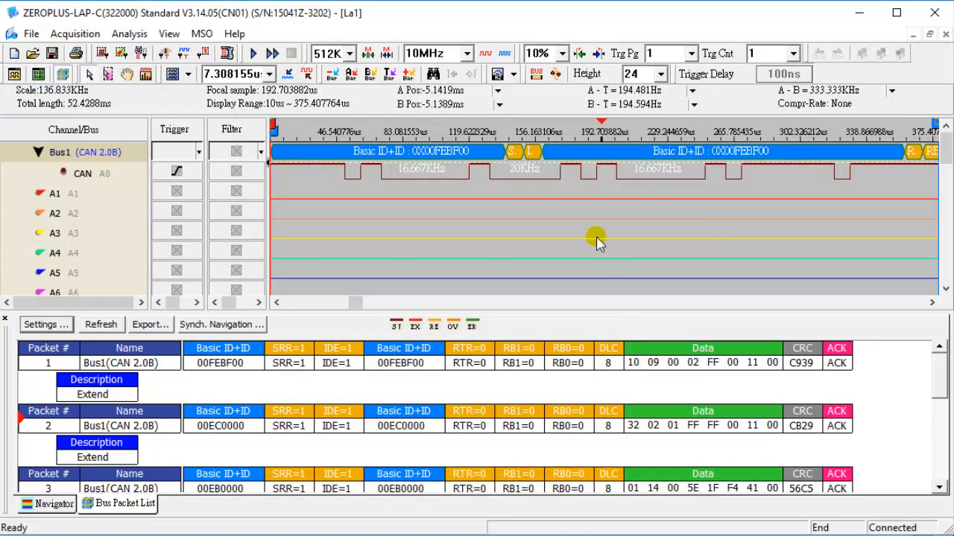
- Activate Format Packet in the CAN 2.0B decoder configuration for Bus1 and load the CANLevel1-V1.2-3 file as its packet definition
{"action": "left_click", "coordinate": [534, 74]}
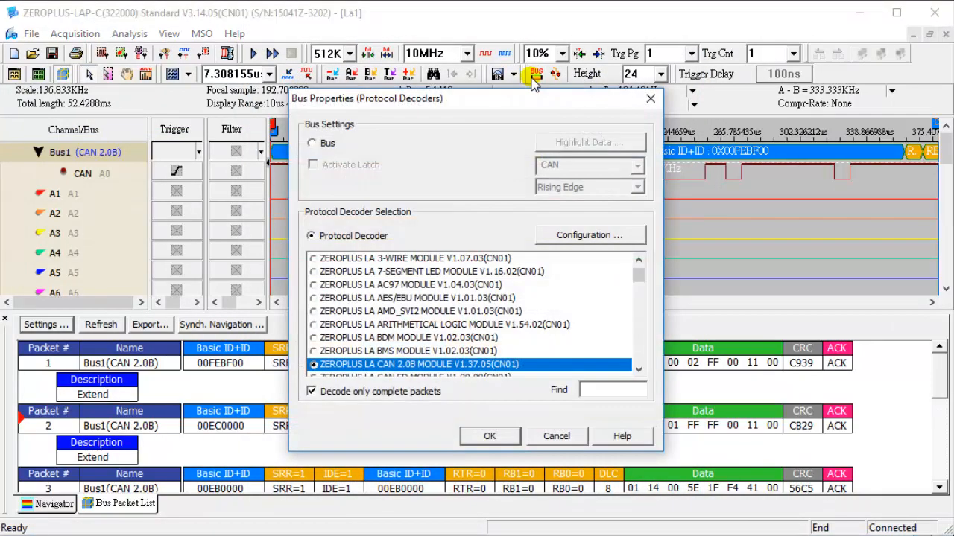
{"action": "left_click", "coordinate": [580, 236]}
{"action": "left_click", "coordinate": [593, 152]}
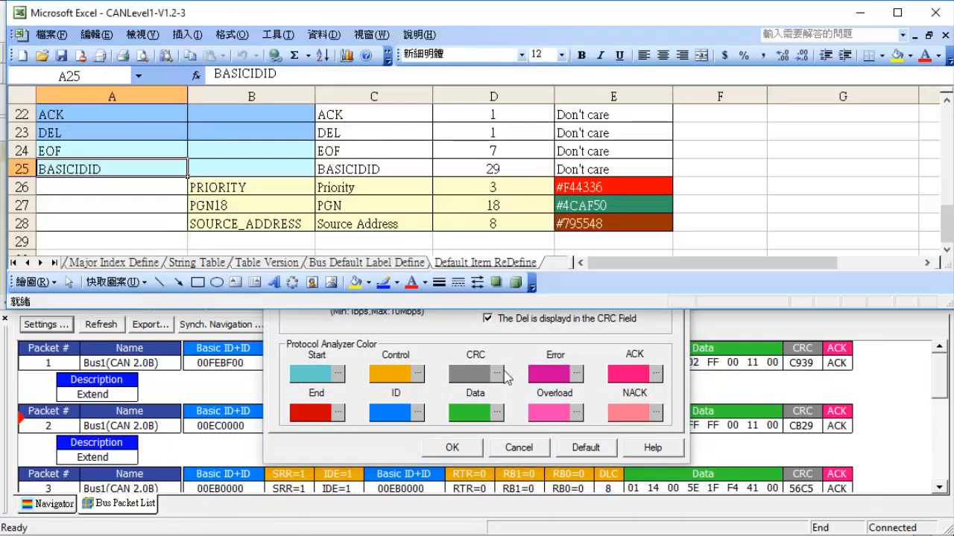
{"action": "left_click", "coordinate": [935, 15]}
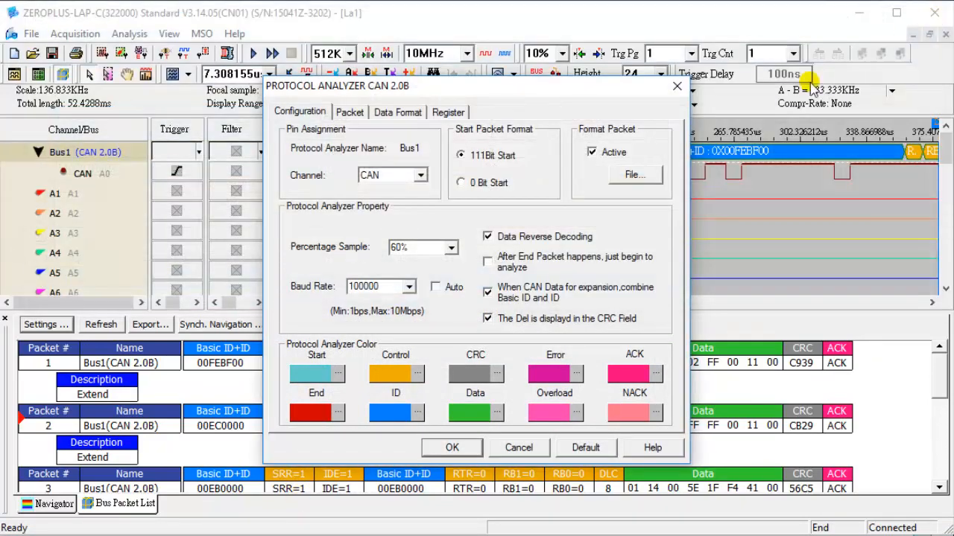
{"action": "left_click", "coordinate": [632, 175]}
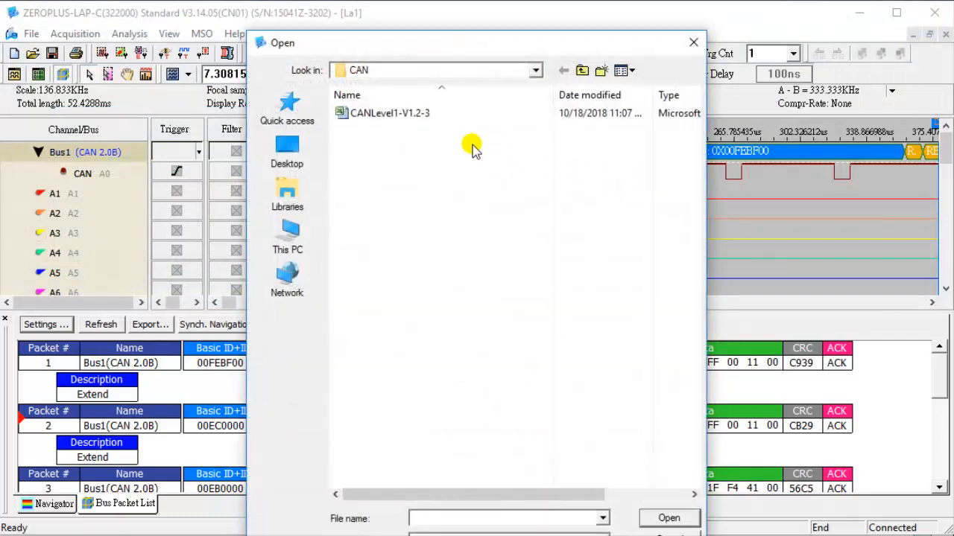
{"action": "double_click", "coordinate": [436, 112]}
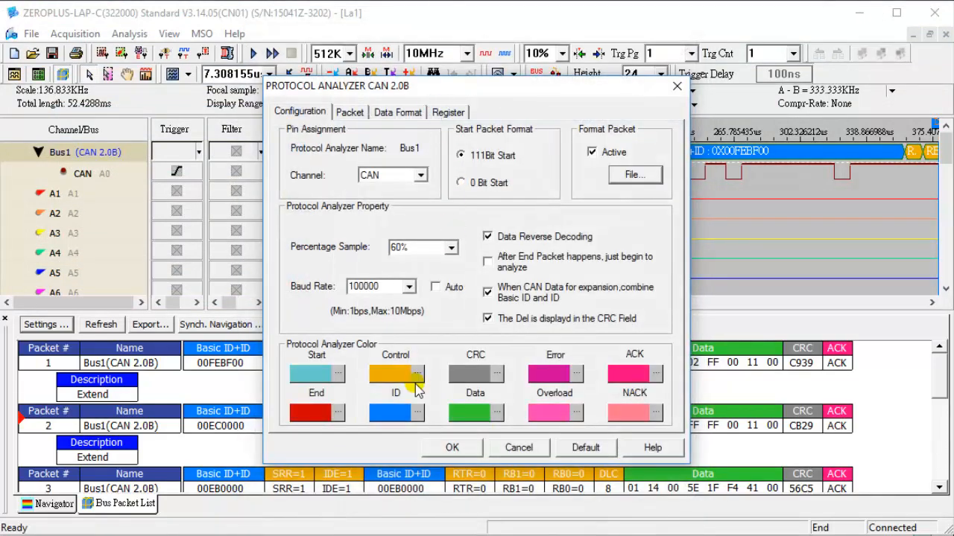
{"action": "left_click", "coordinate": [452, 447]}
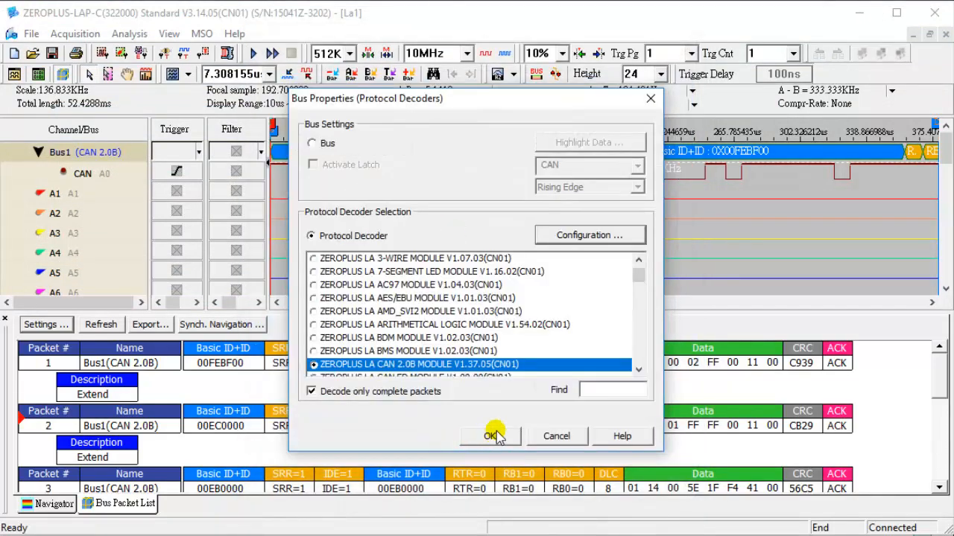
{"action": "left_click", "coordinate": [492, 435]}
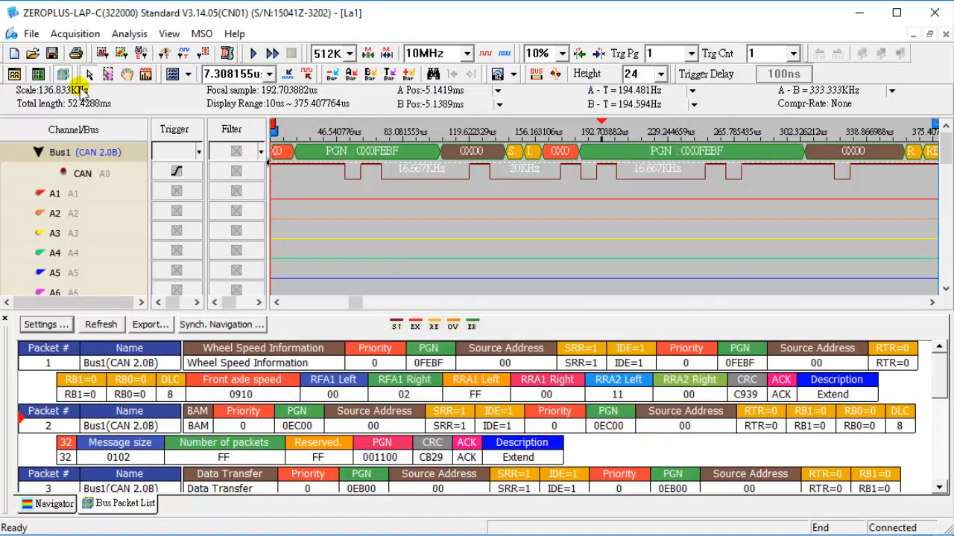
- Save the capture with the formatted packets as a separate file named La2 in the CAN folder
{"action": "left_click", "coordinate": [31, 34]}
{"action": "left_click", "coordinate": [67, 125]}
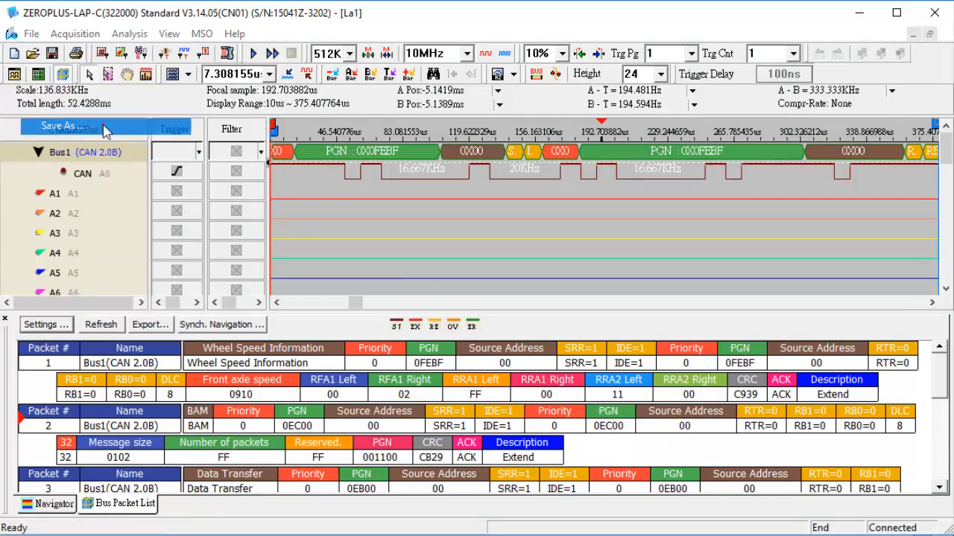
{"action": "left_click", "coordinate": [498, 406]}
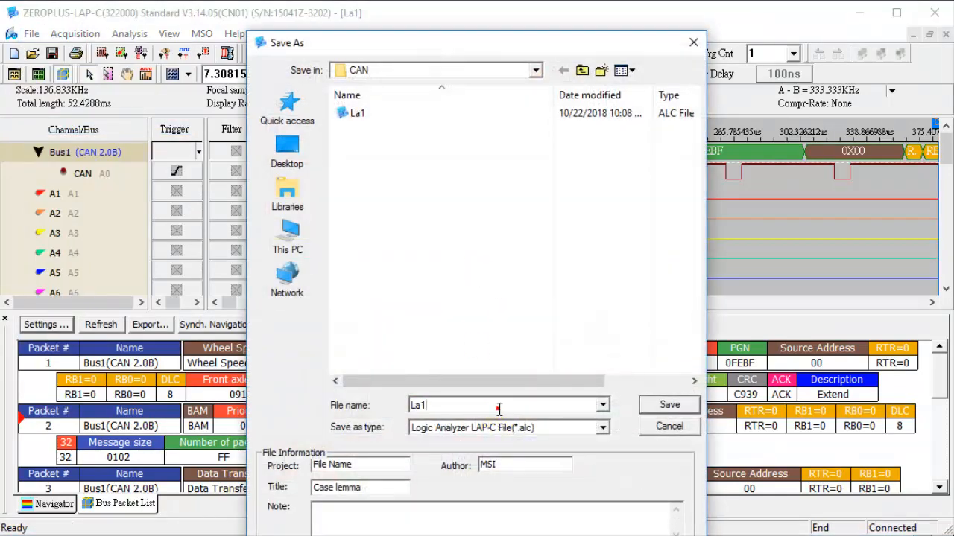
{"action": "key", "text": "BackSpace"}
{"action": "type", "text": "2"}
{"action": "key", "text": "Return"}
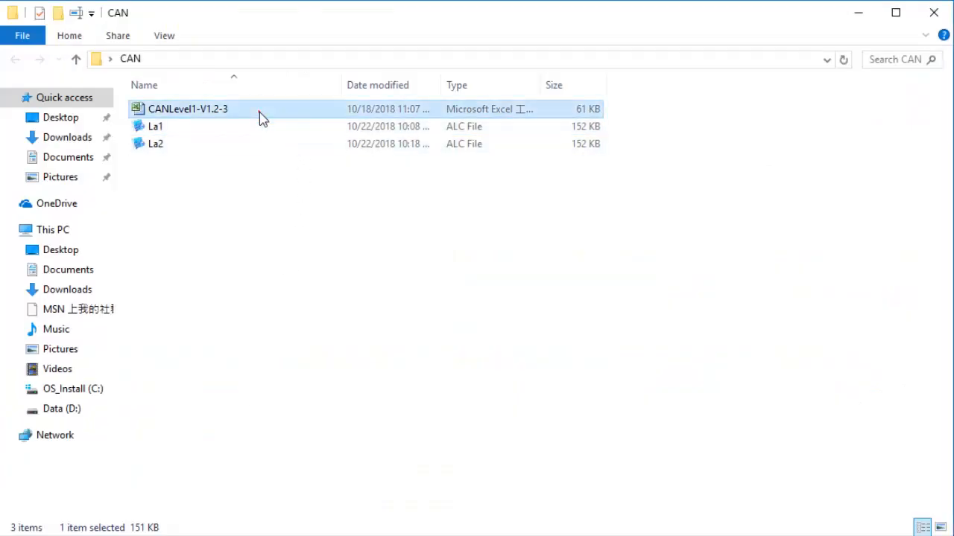
- Open the CANLevel1-V1.2-3 spreadsheet in Excel and examine how BASICIDID is split into fields on the Default Item ReDefine sheet
{"action": "double_click", "coordinate": [260, 112]}
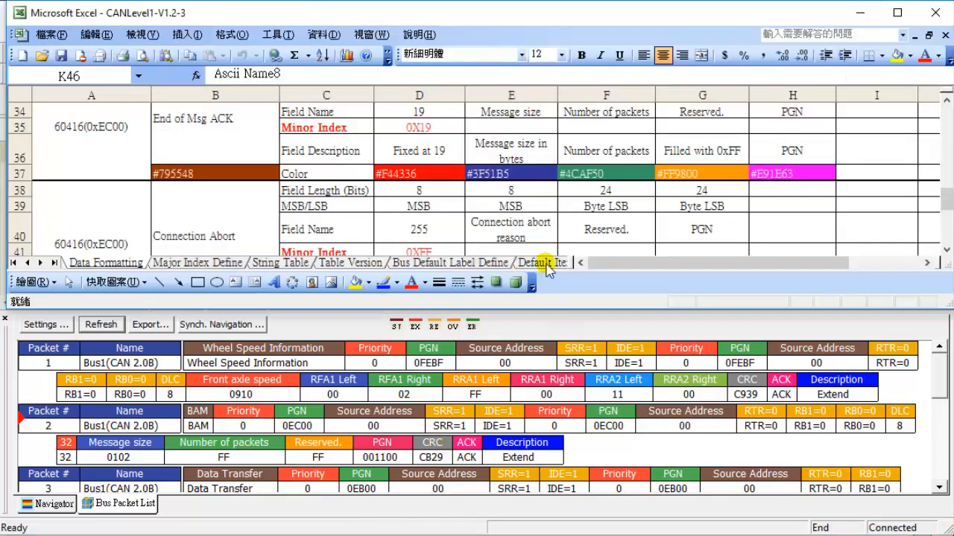
{"action": "left_click", "coordinate": [542, 261]}
{"action": "scroll", "coordinate": [517, 179], "scroll_direction": "down", "scroll_amount": 7}
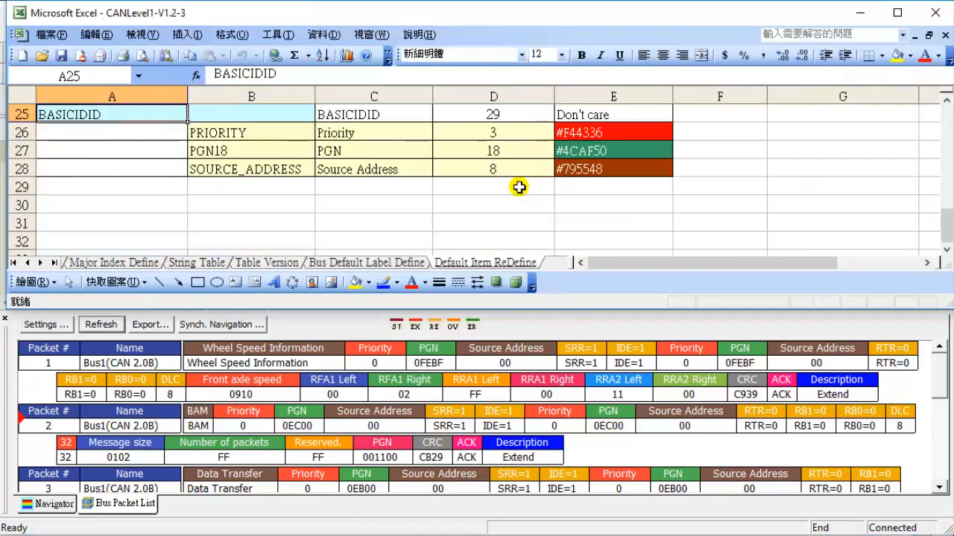
{"action": "scroll", "coordinate": [517, 178], "scroll_direction": "up", "scroll_amount": 1}
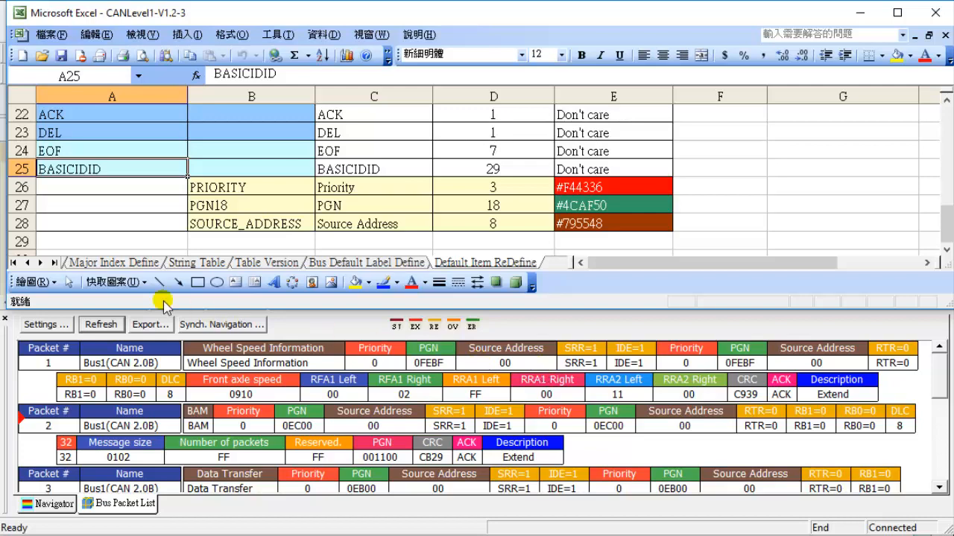
- Examine the Wheel Speed Information field definitions at the start of the Data Formatting sheet against packet 1
{"action": "left_click", "coordinate": [14, 262]}
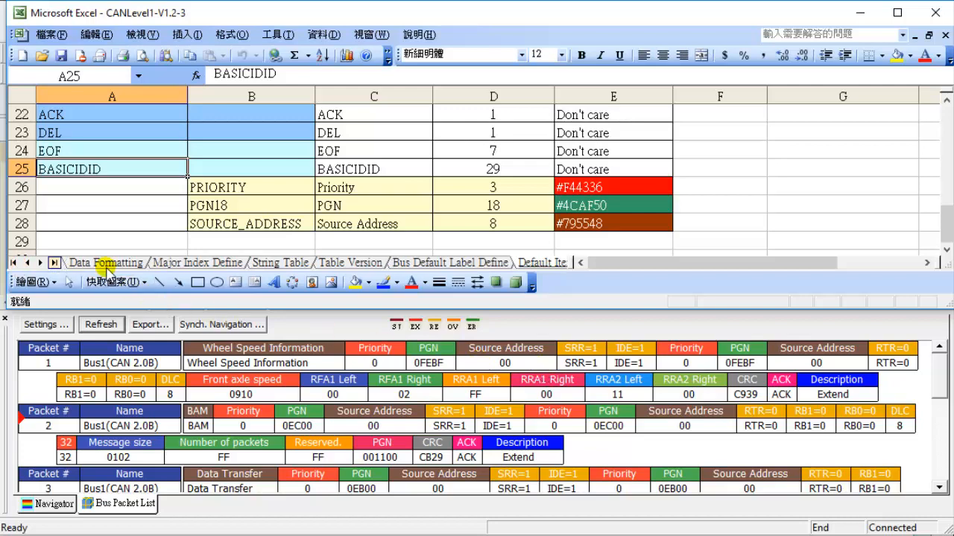
{"action": "left_click", "coordinate": [105, 262]}
{"action": "scroll", "coordinate": [117, 201], "scroll_direction": "up", "scroll_amount": 3}
{"action": "scroll", "coordinate": [117, 201], "scroll_direction": "up", "scroll_amount": 4}
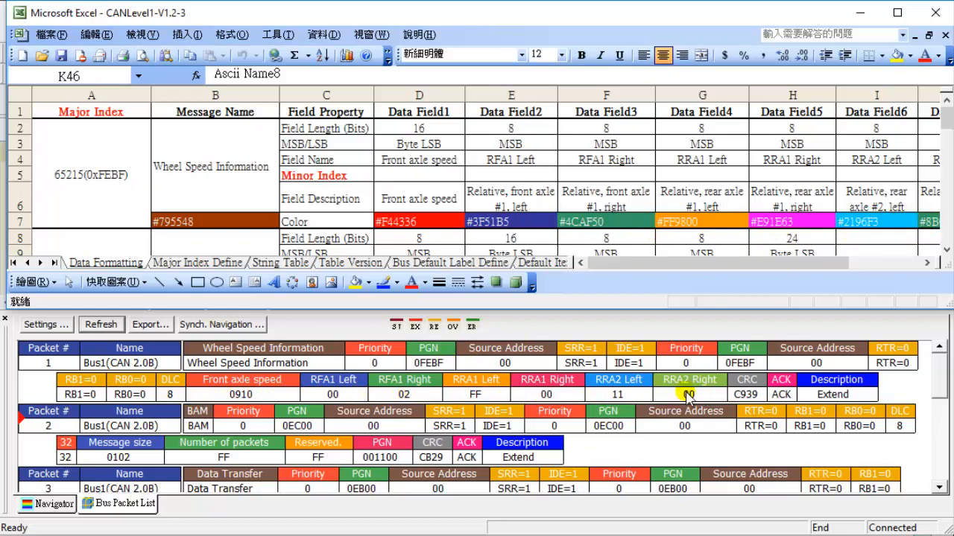
- Compare decoded packets 2 to 4 in the analyzer's Bus Packet List with the BAM, Data Transfer and RTS definitions in the Data Formatting sheet
{"action": "left_click", "coordinate": [610, 388]}
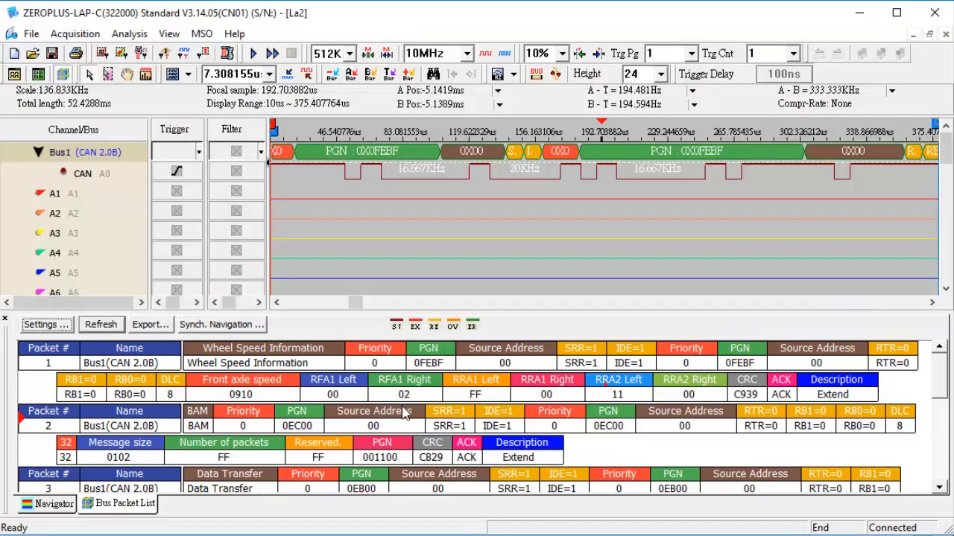
{"action": "scroll", "coordinate": [380, 414], "scroll_direction": "down", "scroll_amount": 1}
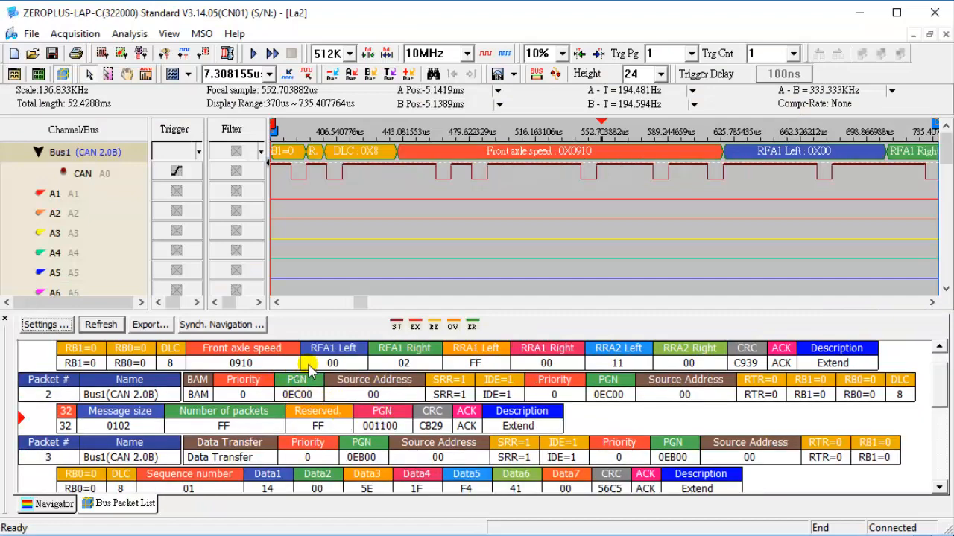
{"action": "scroll", "coordinate": [312, 408], "scroll_direction": "down", "scroll_amount": 2}
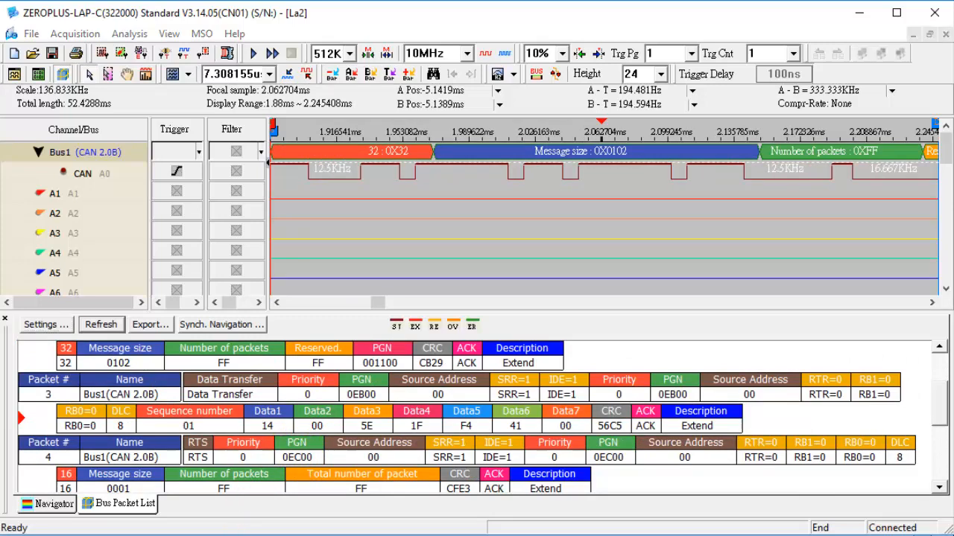
{"action": "key", "text": "alt+Tab"}
{"action": "scroll", "coordinate": [373, 184], "scroll_direction": "down", "scroll_amount": 3}
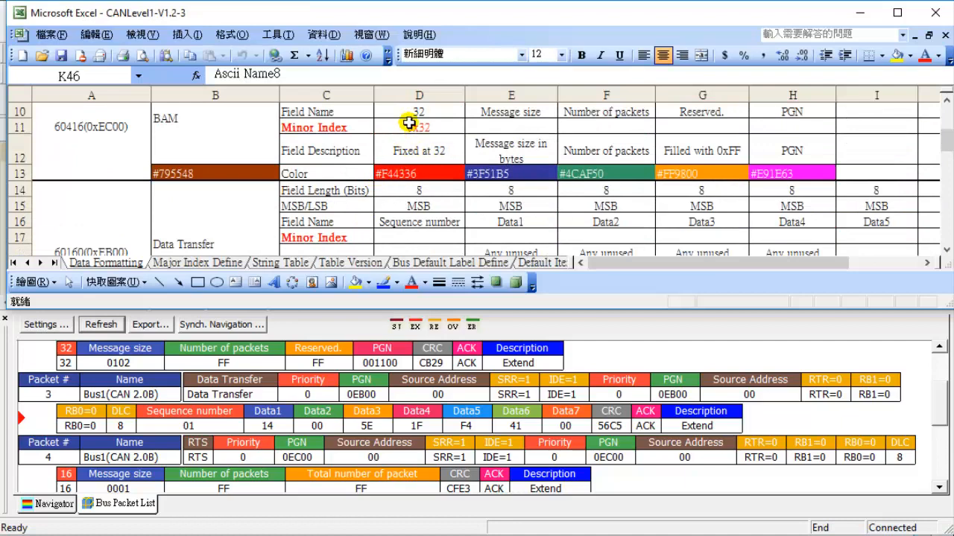
{"action": "scroll", "coordinate": [422, 150], "scroll_direction": "down", "scroll_amount": 3}
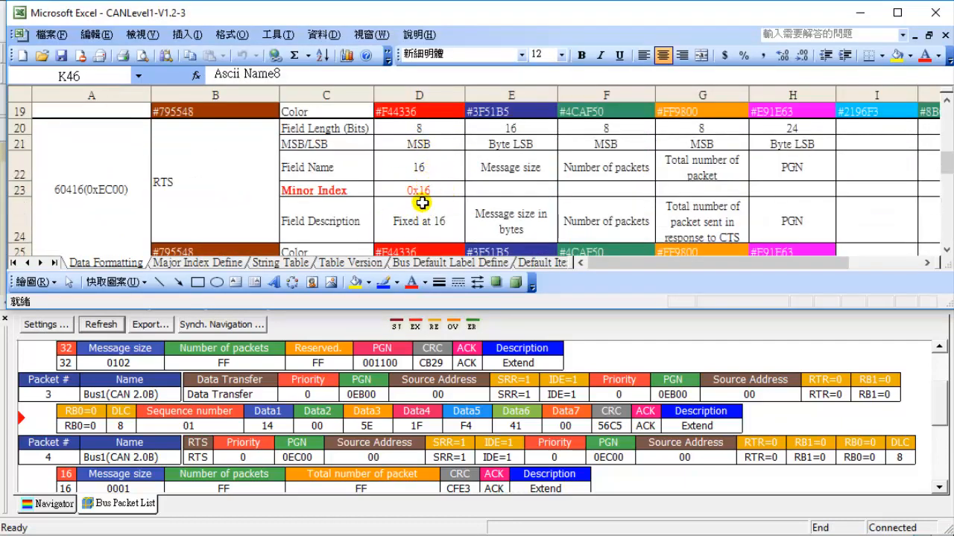
{"action": "left_click", "coordinate": [144, 372]}
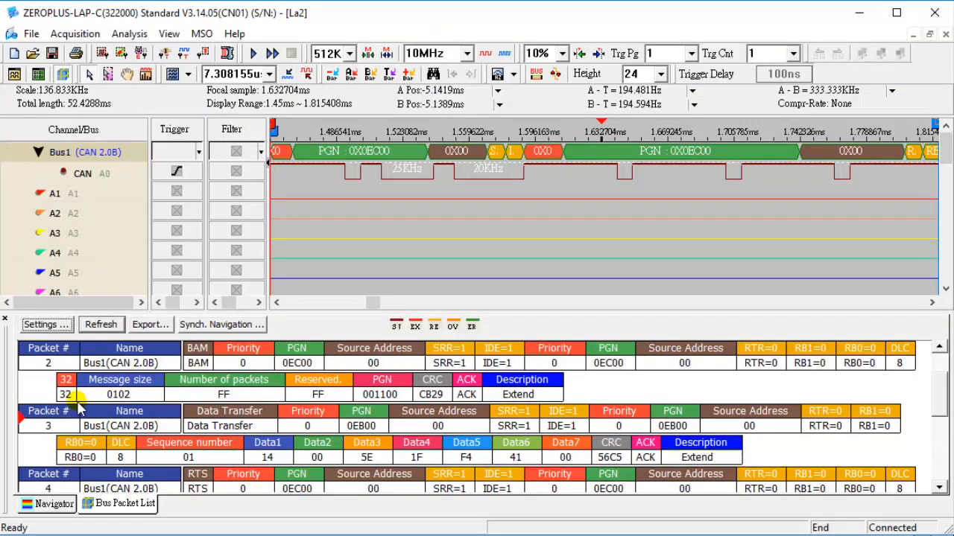
{"action": "scroll", "coordinate": [78, 399], "scroll_direction": "down", "scroll_amount": 1}
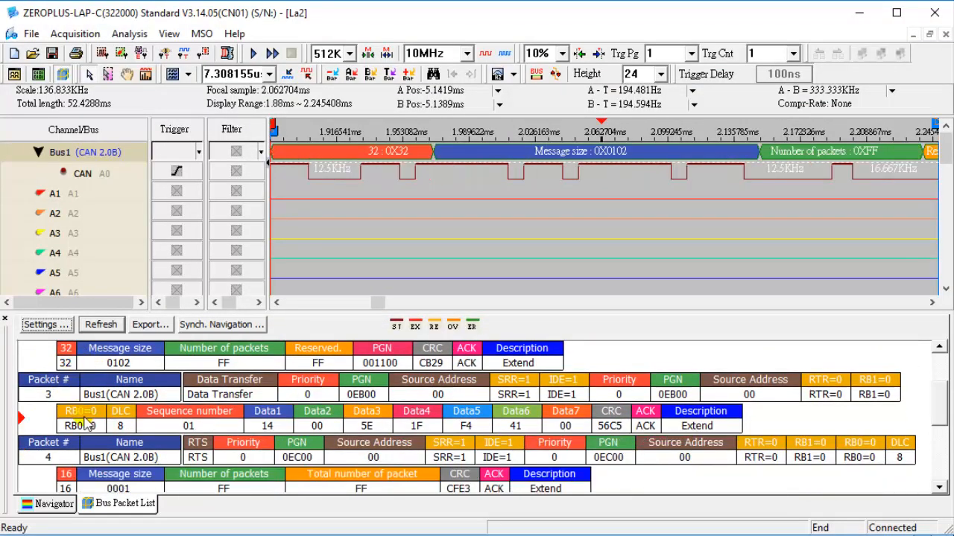
{"action": "scroll", "coordinate": [88, 458], "scroll_direction": "down", "scroll_amount": 1}
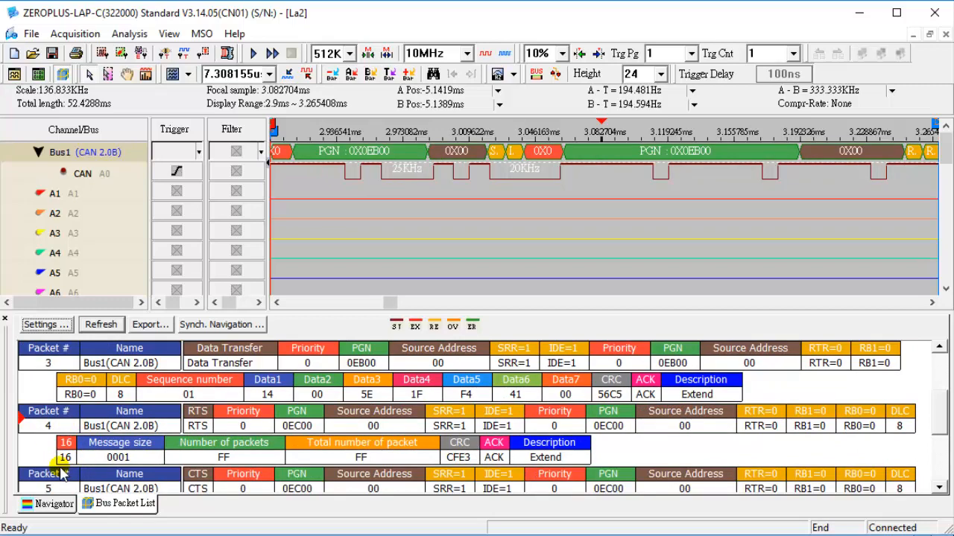
- Open the saved La1 capture alongside La2 and display its Bus Packet List
{"action": "left_click", "coordinate": [32, 57]}
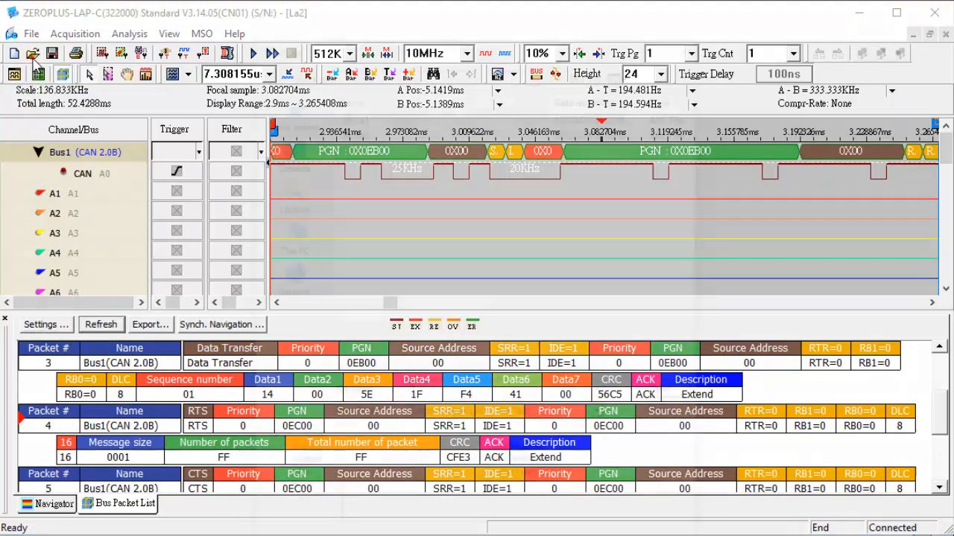
{"action": "double_click", "coordinate": [377, 117]}
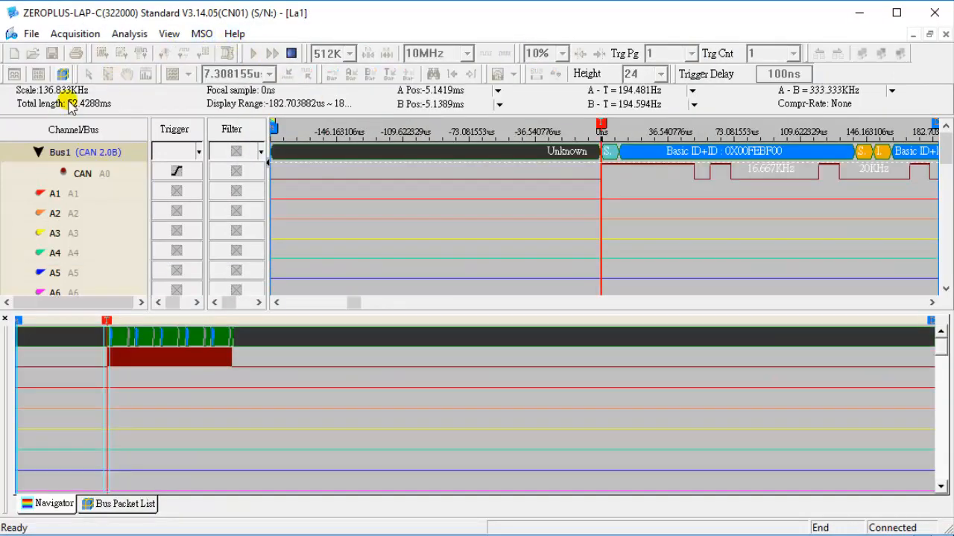
{"action": "left_click", "coordinate": [63, 74]}
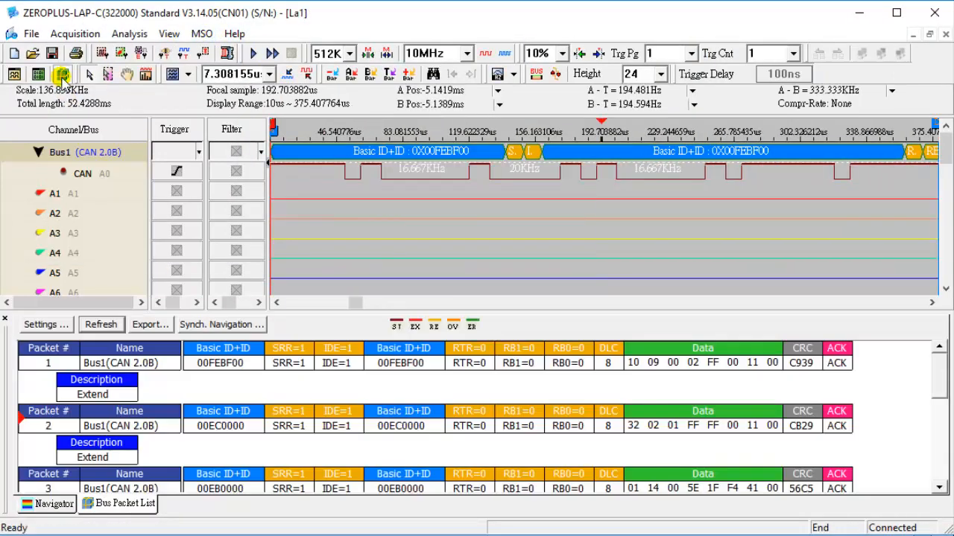
- Tile the La1 and La2 windows horizontally and activate each in turn to compare their packet lists
{"action": "left_click", "coordinate": [168, 35]}
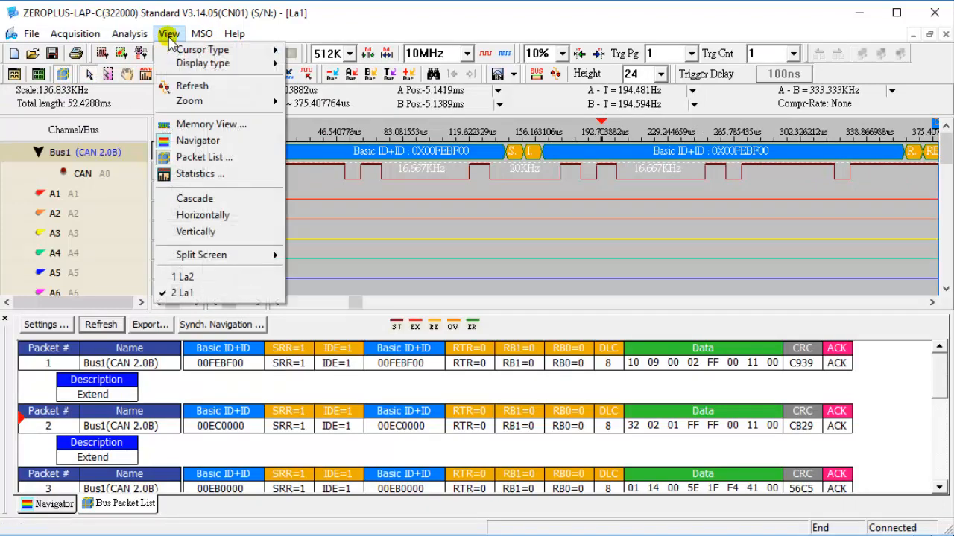
{"action": "left_click", "coordinate": [234, 216]}
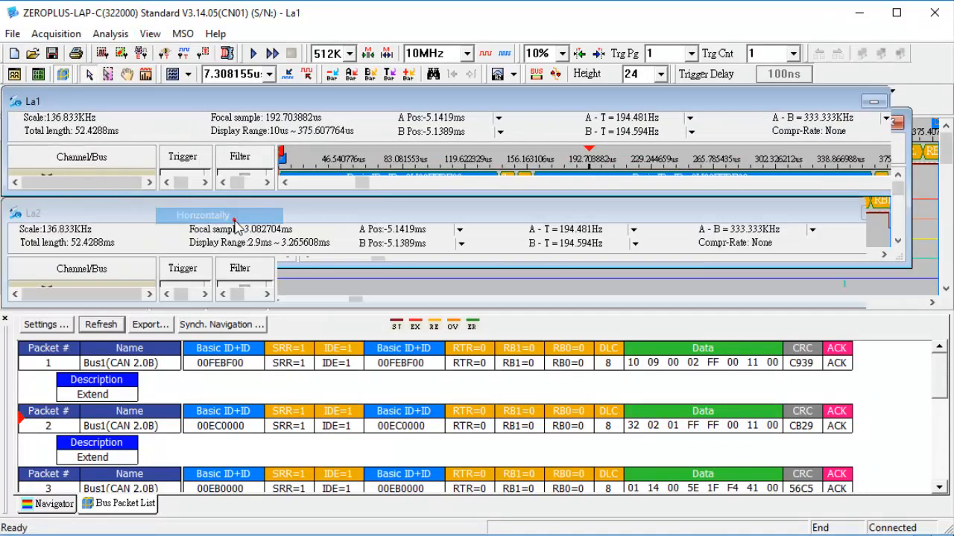
{"action": "left_click", "coordinate": [271, 97]}
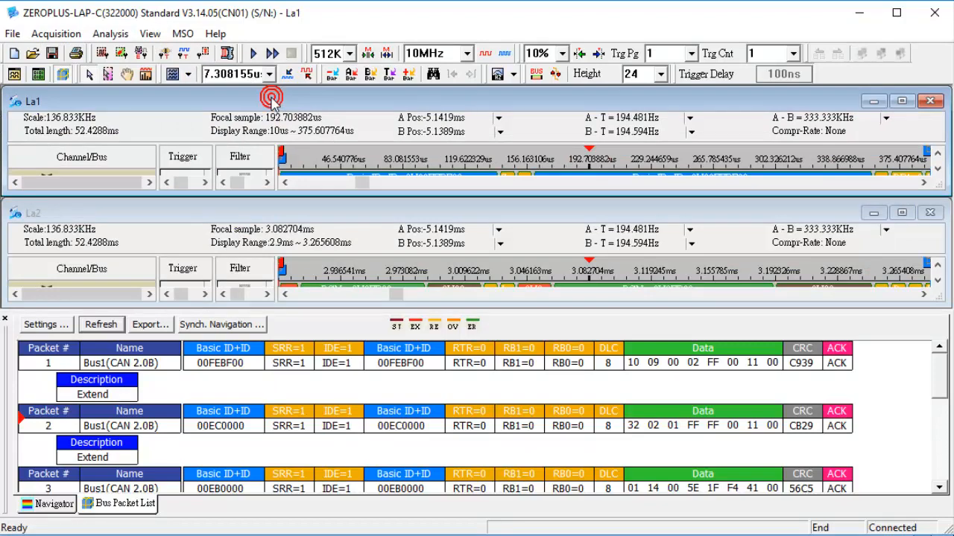
{"action": "left_click", "coordinate": [277, 208]}
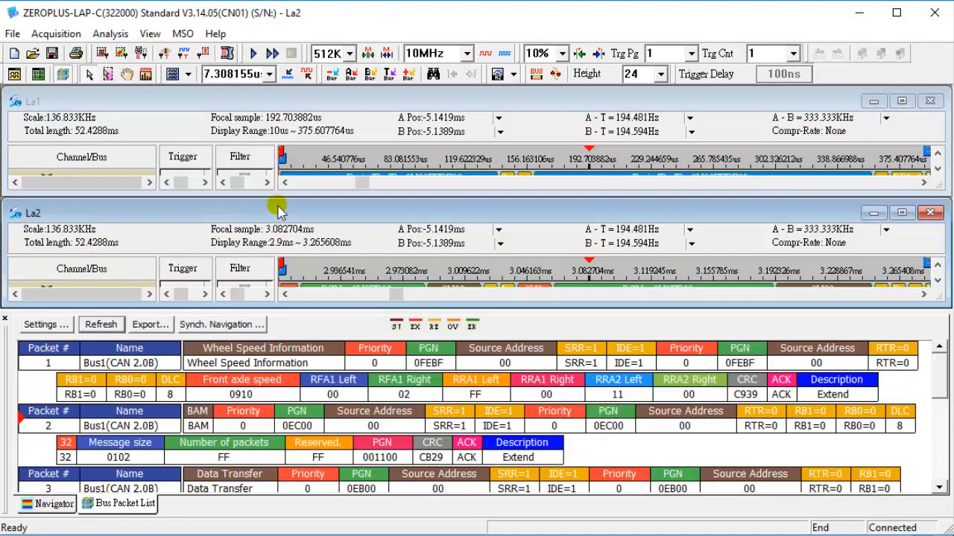